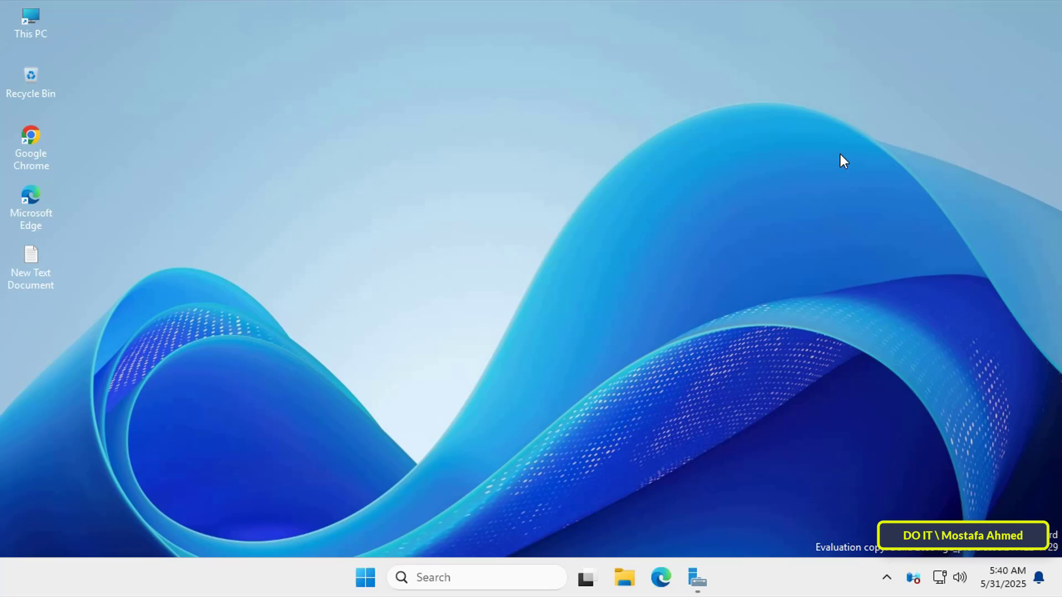
- Create a new folder named HomeFolder at the root of Local Disk (D:)
{"action": "double_click", "coordinate": [36, 26]}
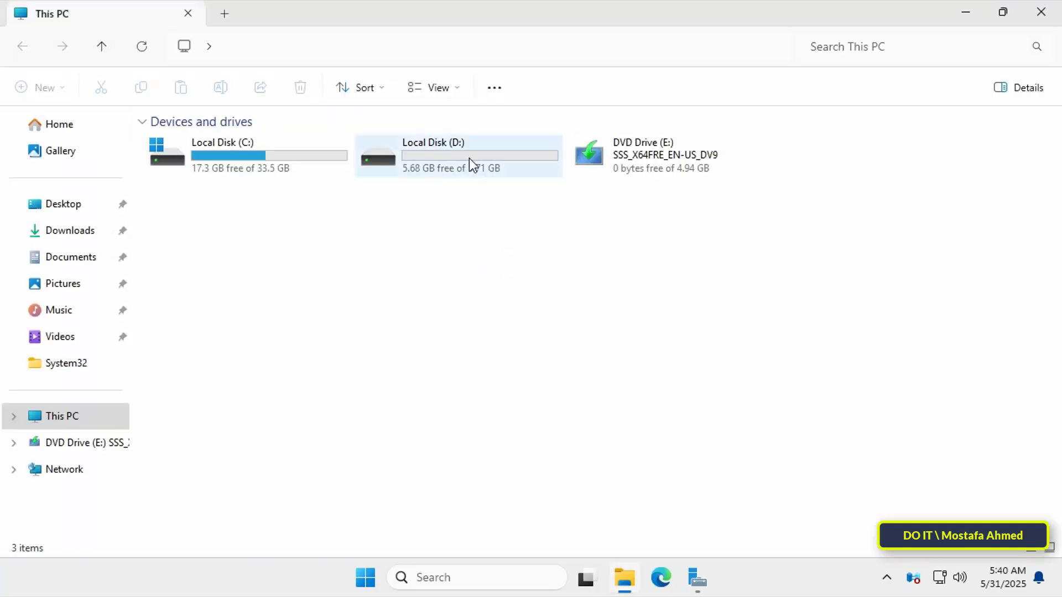
{"action": "double_click", "coordinate": [469, 157]}
{"action": "right_click", "coordinate": [457, 260]}
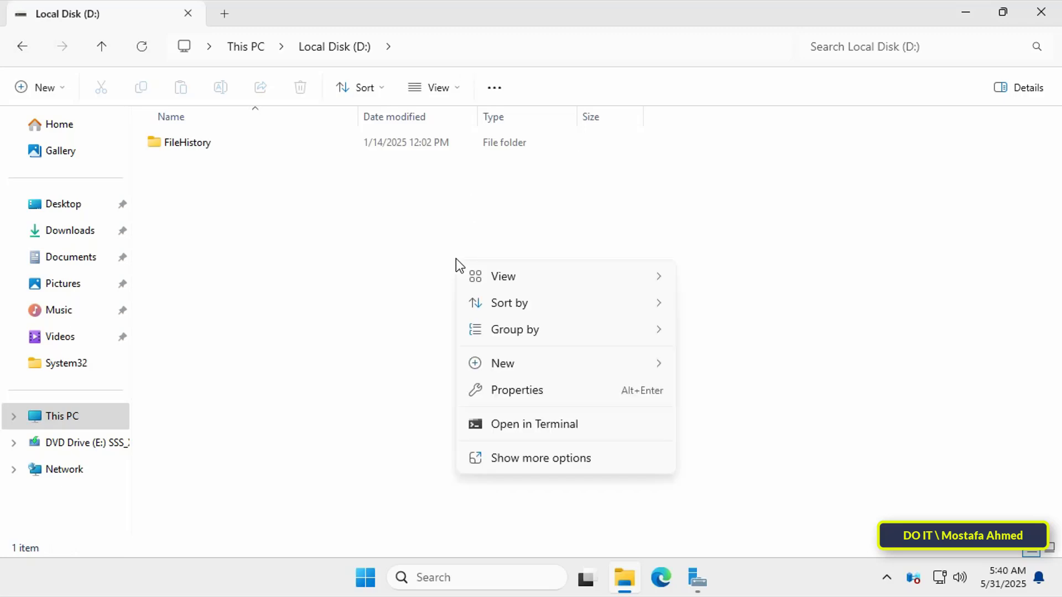
{"action": "mouse_move", "coordinate": [500, 366]}
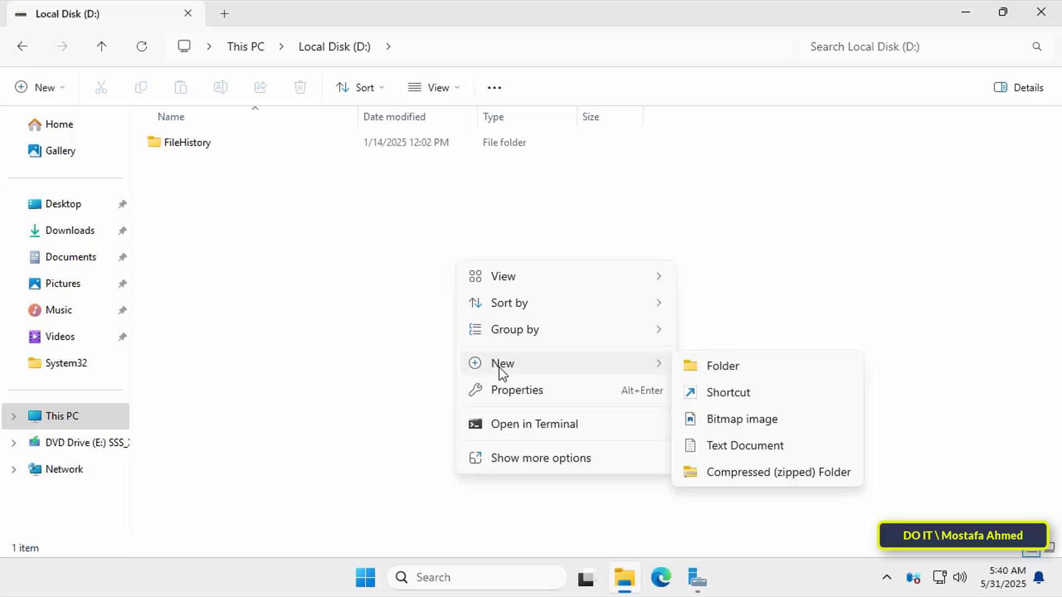
{"action": "left_click", "coordinate": [709, 366]}
{"action": "type", "text": "HomeFolder"}
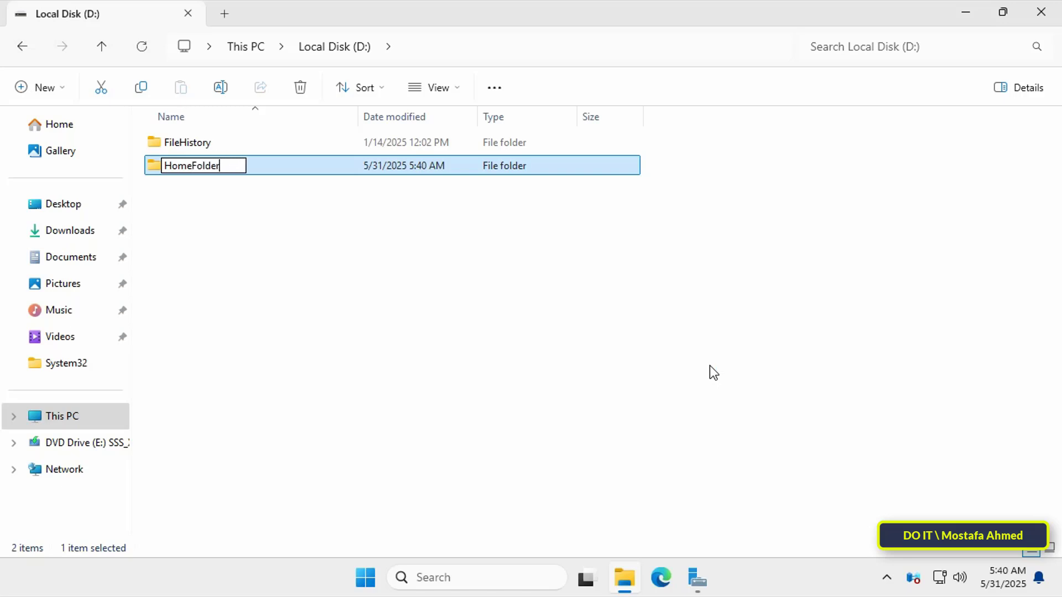
{"action": "key", "text": "Return"}
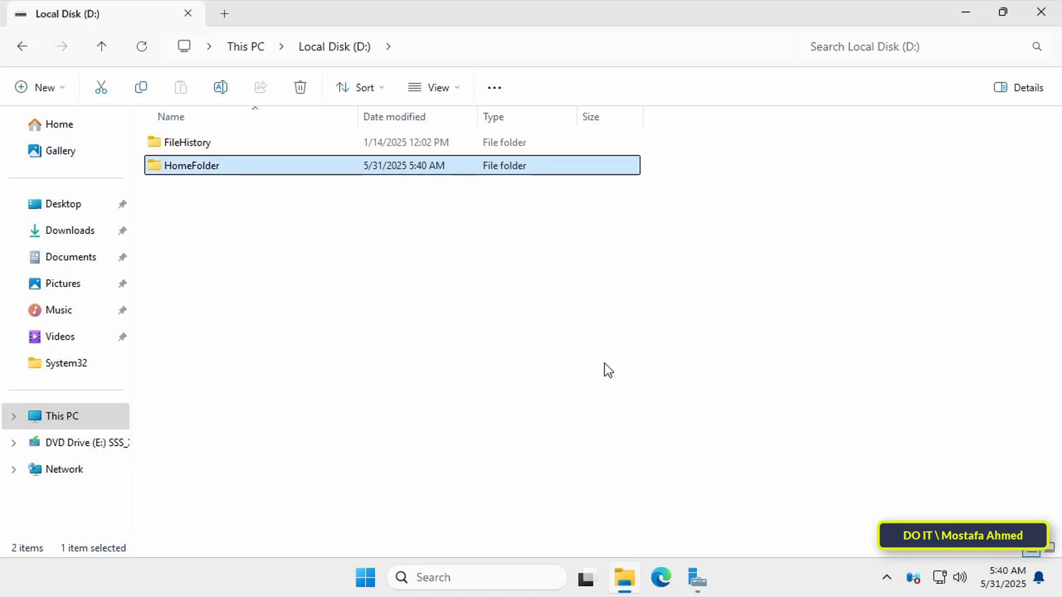
- Turn on Advanced Sharing for HomeFolder with share name Home$ and comment 'Home Folder'
{"action": "right_click", "coordinate": [199, 170]}
{"action": "left_click", "coordinate": [256, 416]}
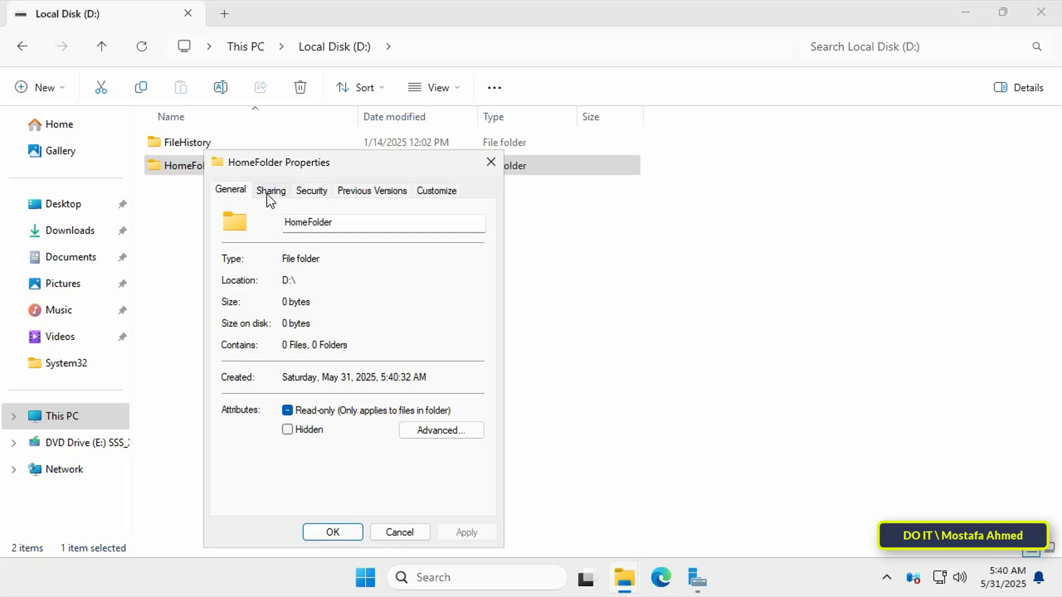
{"action": "left_click", "coordinate": [268, 192]}
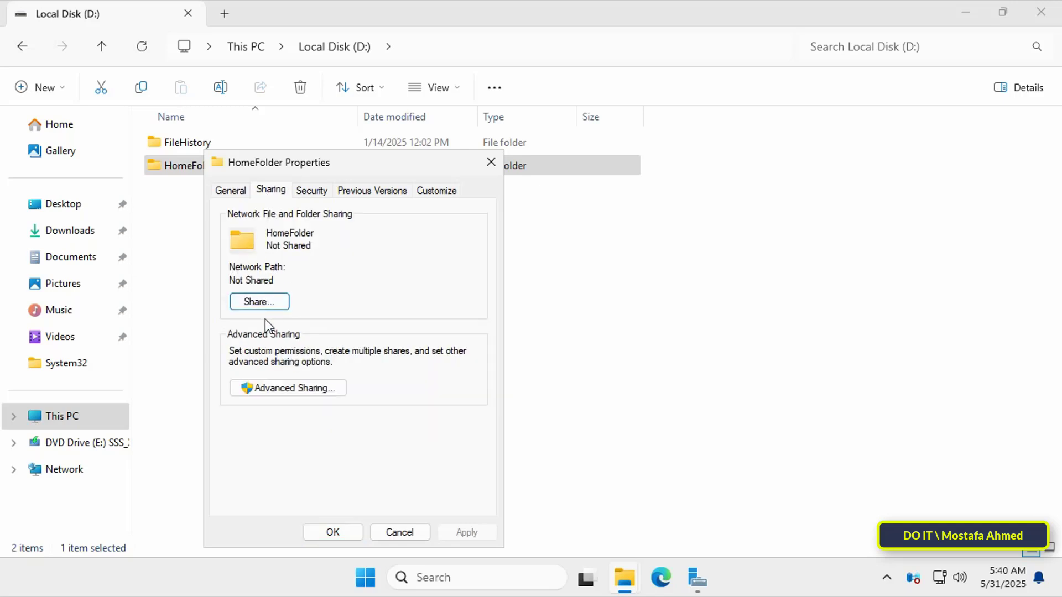
{"action": "left_click", "coordinate": [277, 385]}
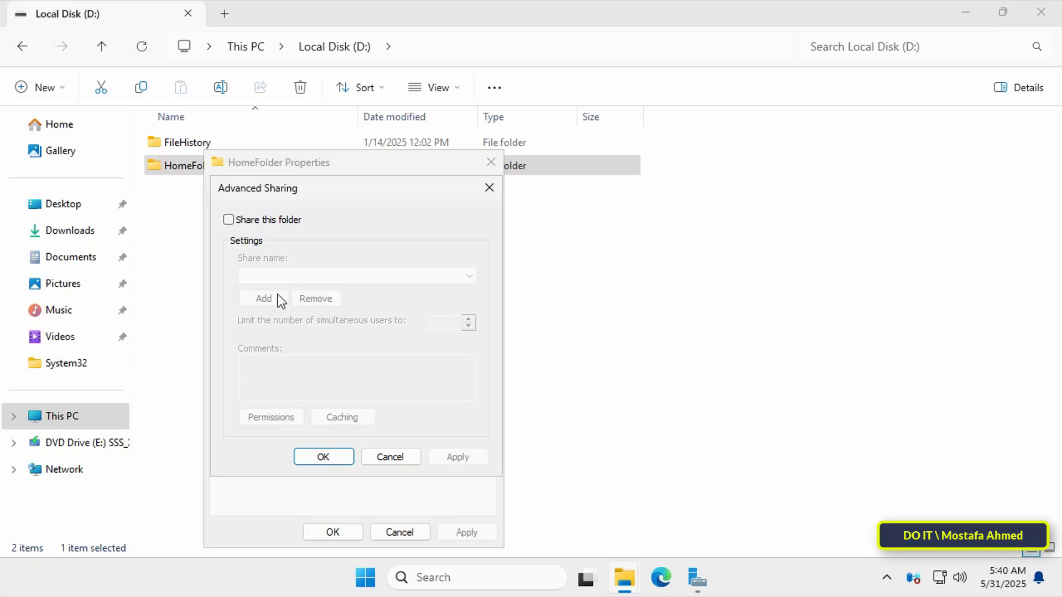
{"action": "left_click", "coordinate": [271, 220]}
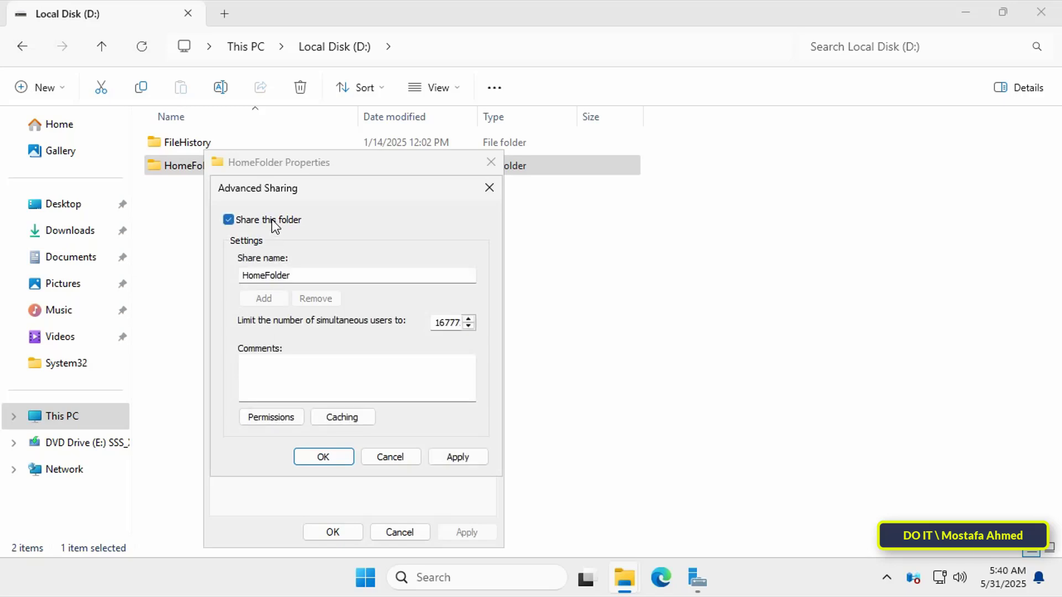
{"action": "left_click", "coordinate": [299, 276]}
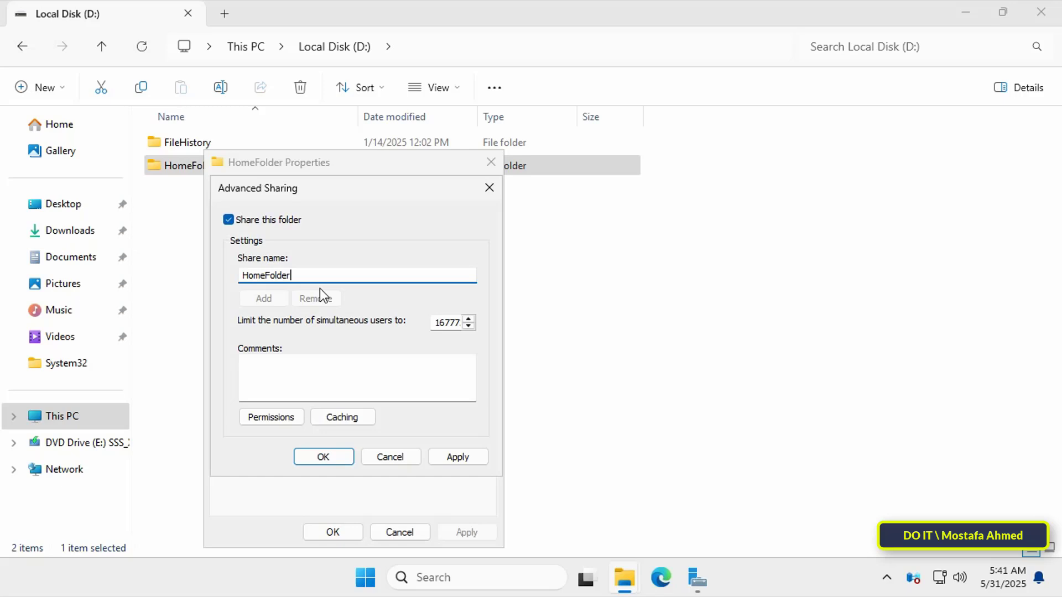
{"action": "key", "text": "BackSpace"}
{"action": "key", "text": "BackSpace"}
{"action": "key", "text": "BackSpace"}
{"action": "key", "text": "BackSpace"}
{"action": "key", "text": "BackSpace"}
{"action": "type", "text": "$"}
{"action": "left_click", "coordinate": [303, 370]}
{"action": "type", "text": "Home"}
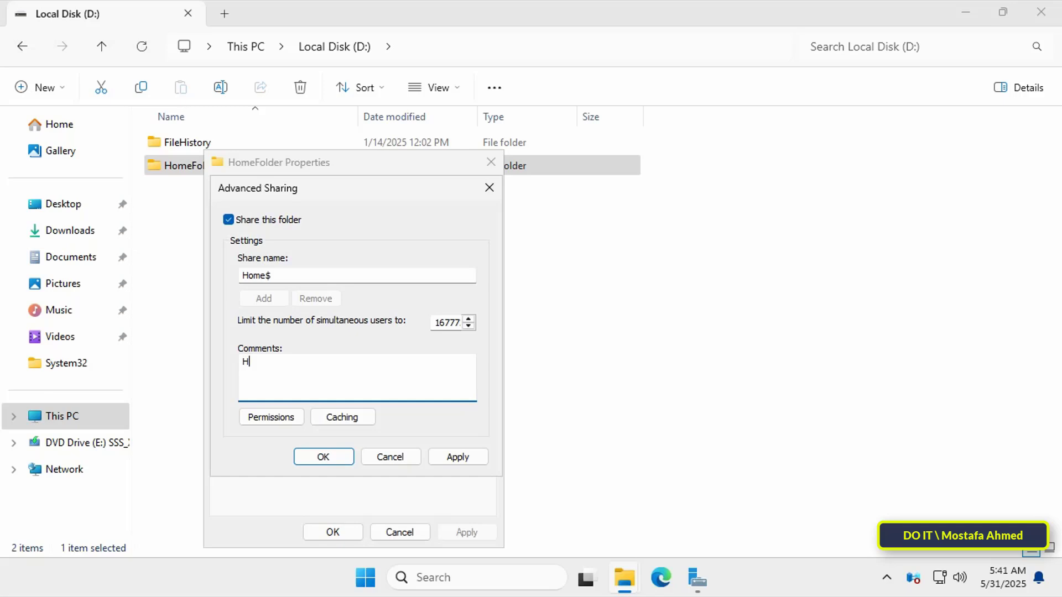
{"action": "type", "text": " G"}
{"action": "key", "text": "BackSpace"}
{"action": "type", "text": "Folder"}
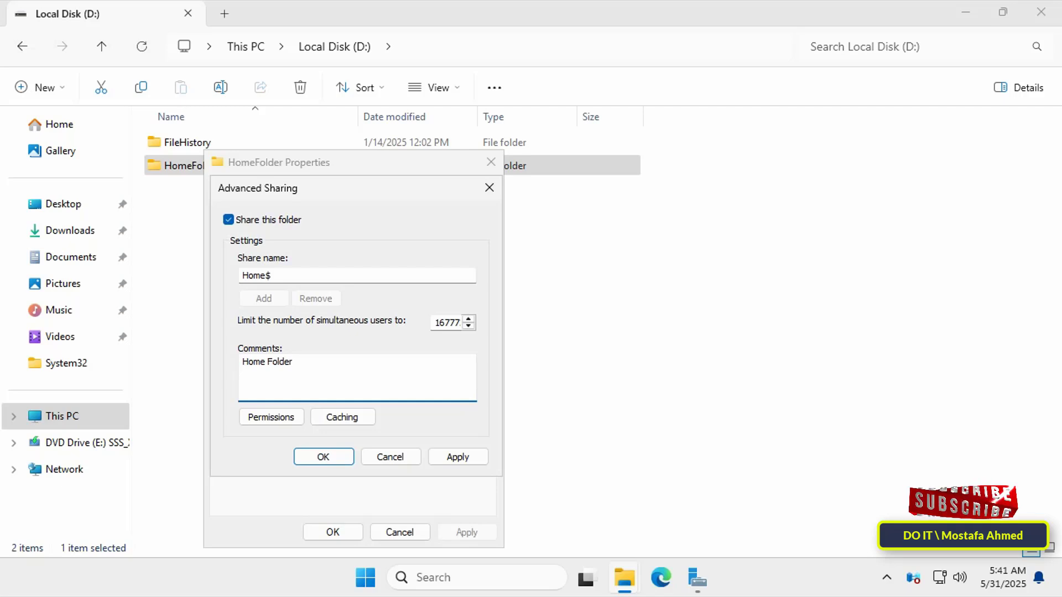
- Grant Everyone Full Control on the Home$ share and apply the sharing settings
{"action": "left_click", "coordinate": [283, 420]}
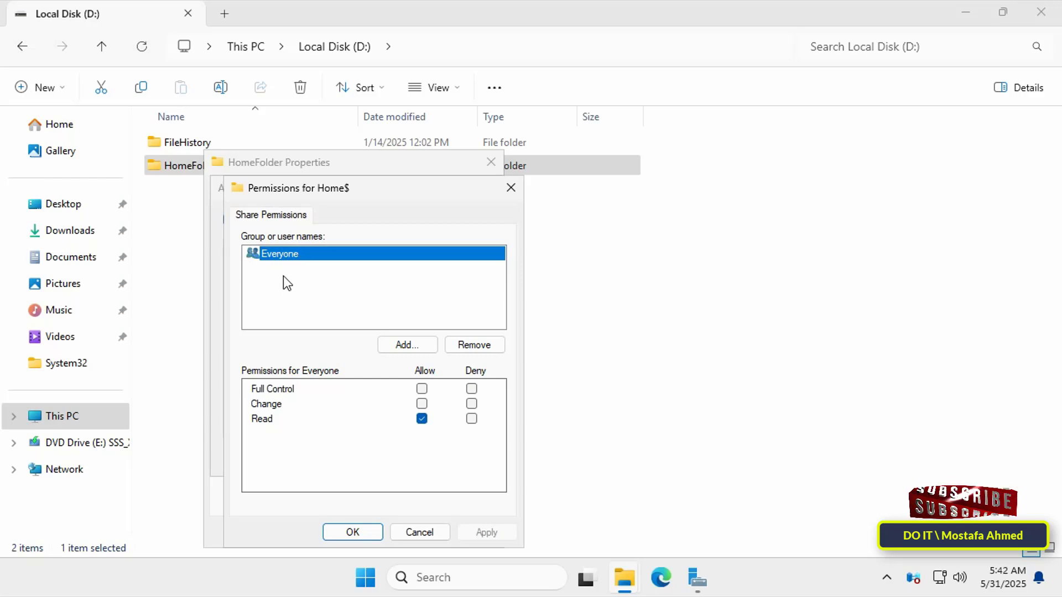
{"action": "left_click", "coordinate": [422, 389]}
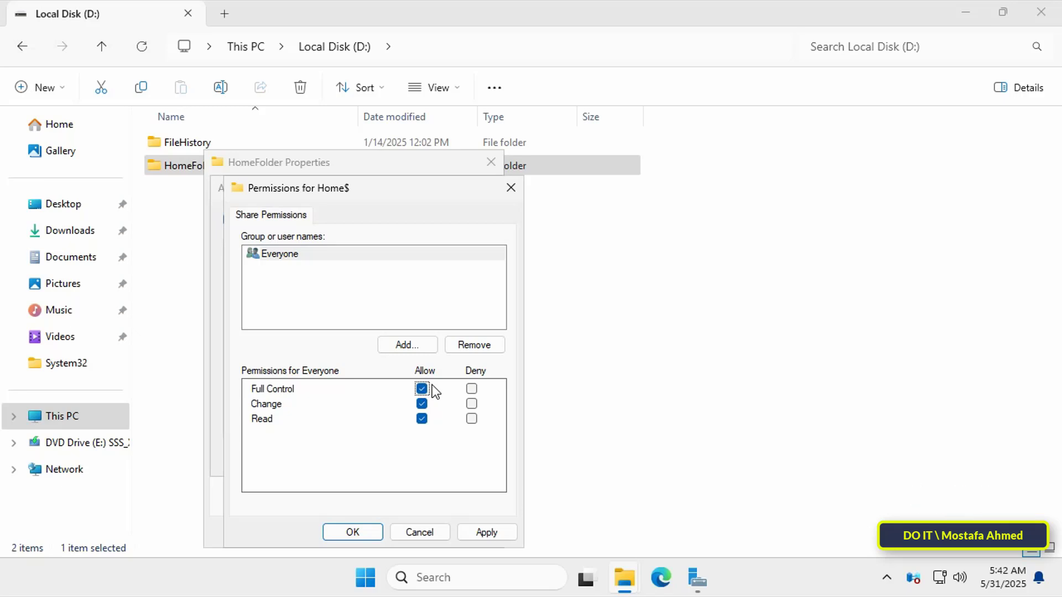
{"action": "left_click", "coordinate": [486, 532]}
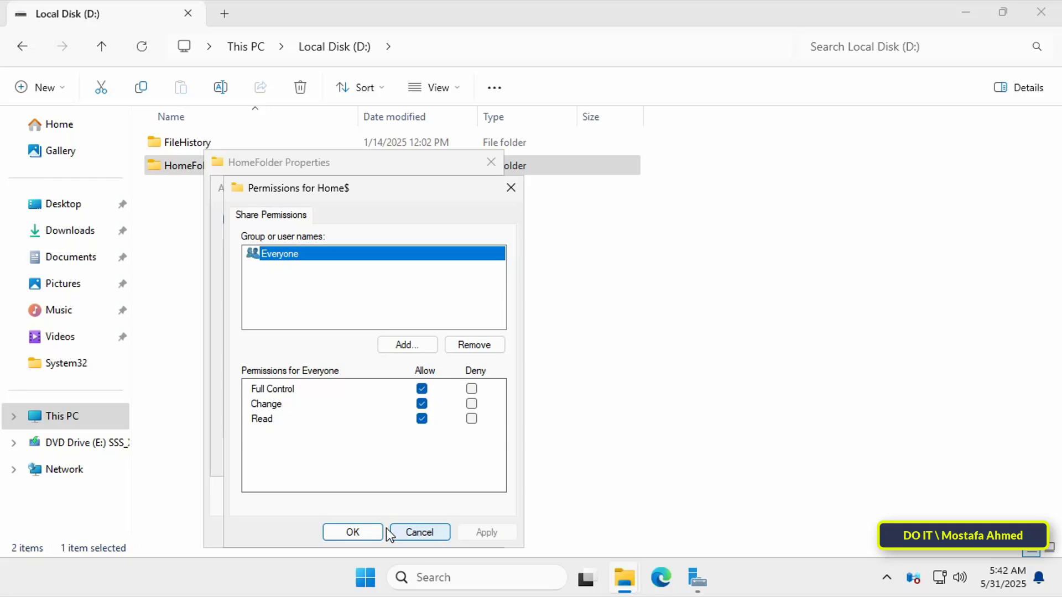
{"action": "left_click", "coordinate": [368, 534]}
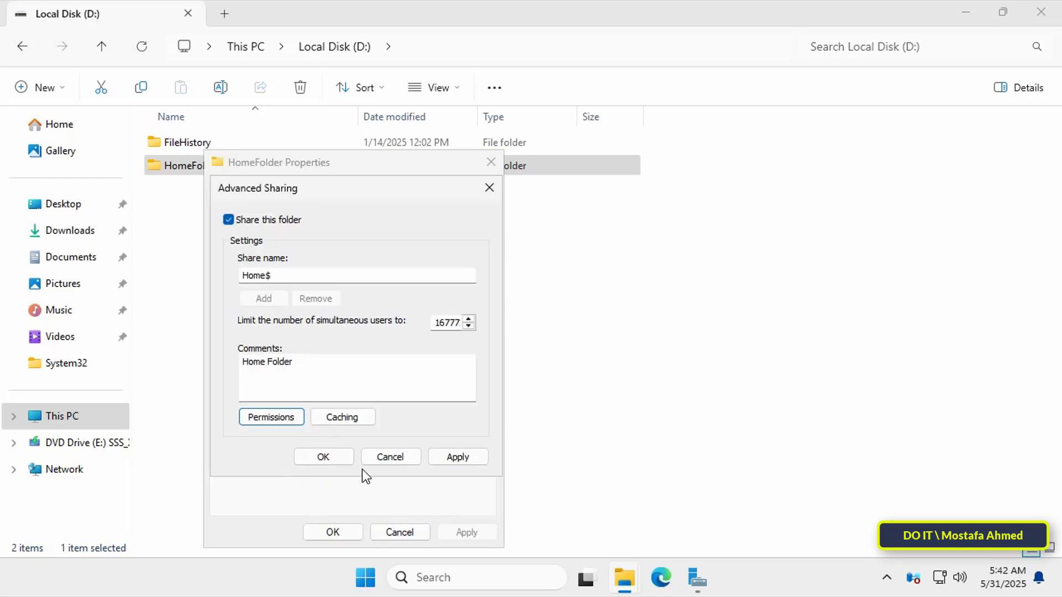
{"action": "left_click", "coordinate": [443, 458]}
{"action": "left_click", "coordinate": [313, 456]}
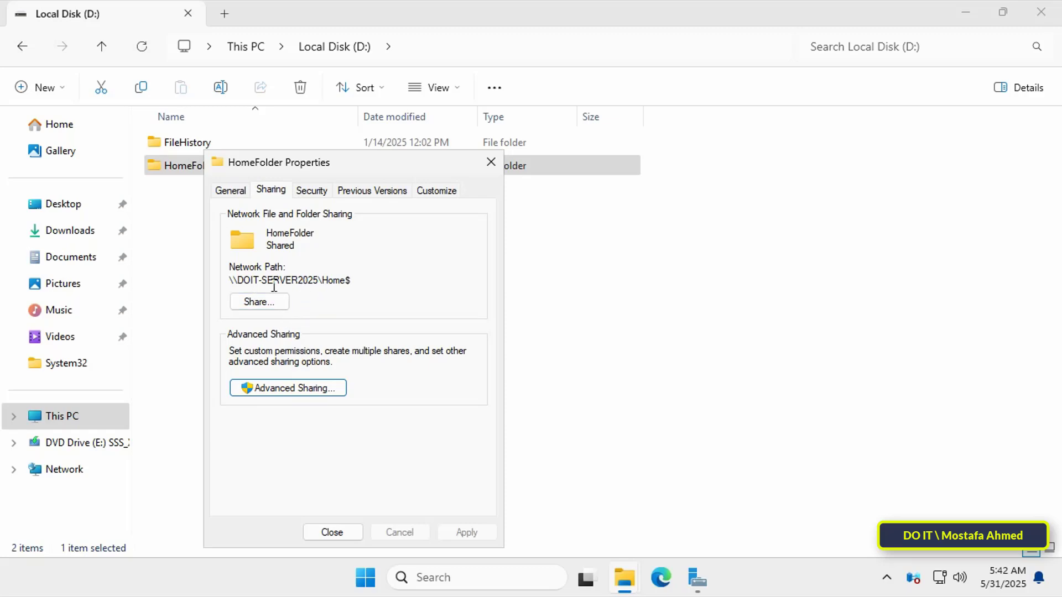
- In HomeFolder's Advanced Security settings, choose Disable inheritance
{"action": "left_click", "coordinate": [310, 191]}
{"action": "left_click_drag", "start_coordinate": [347, 172], "coordinate": [388, 69]}
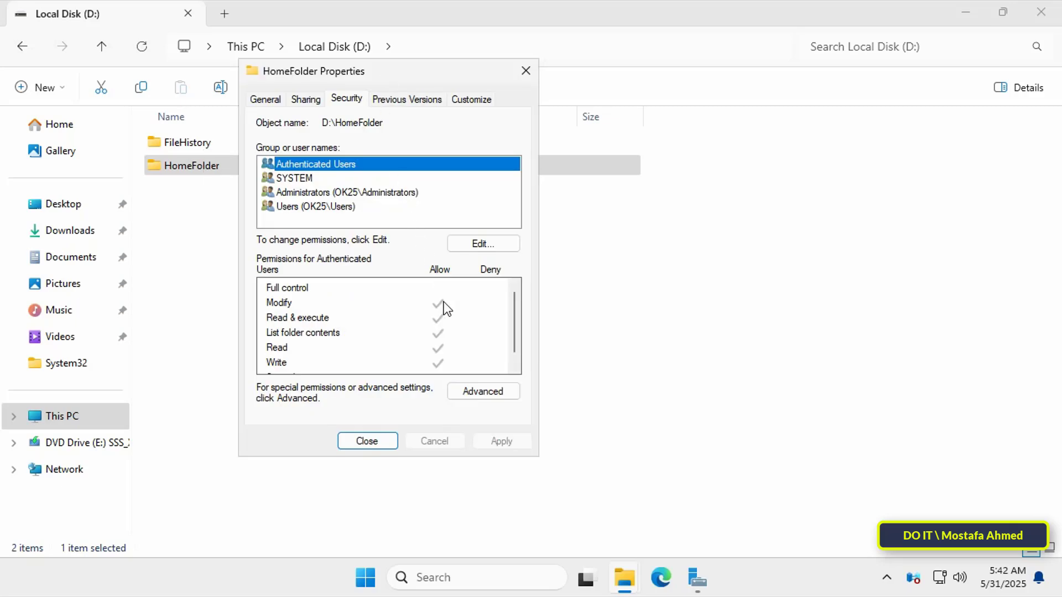
{"action": "left_click", "coordinate": [484, 389]}
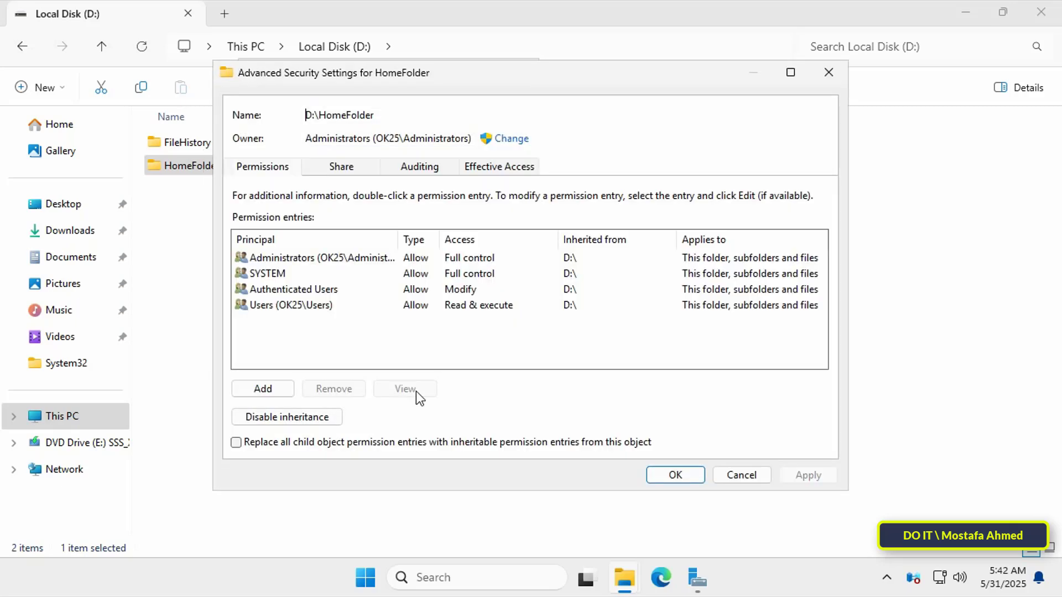
{"action": "left_click", "coordinate": [323, 418]}
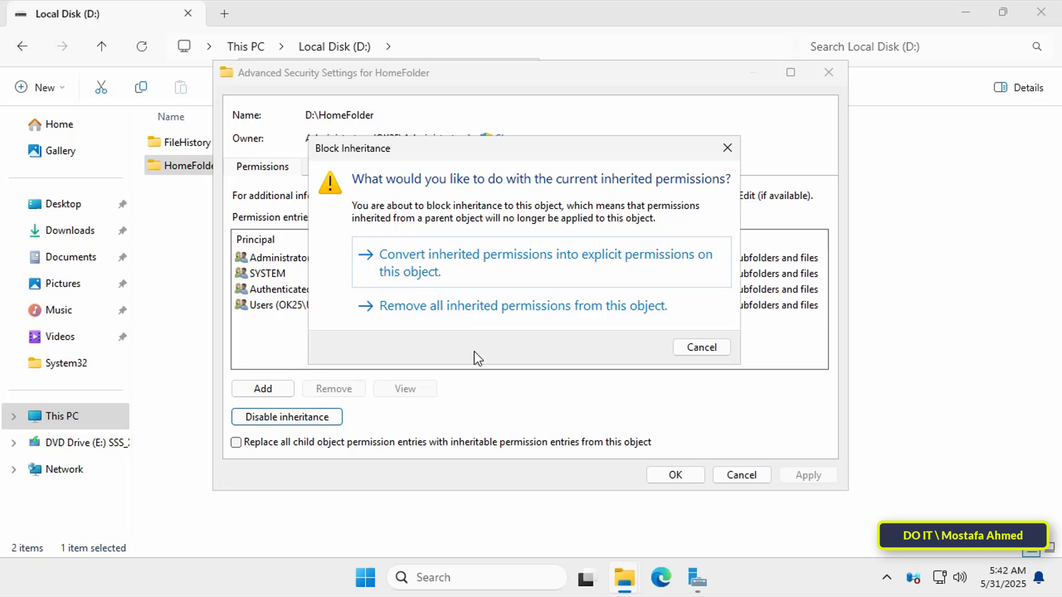
- Convert inherited permissions to explicit, remove the Users (OK25\Users) entry, and apply
{"action": "left_click", "coordinate": [521, 277]}
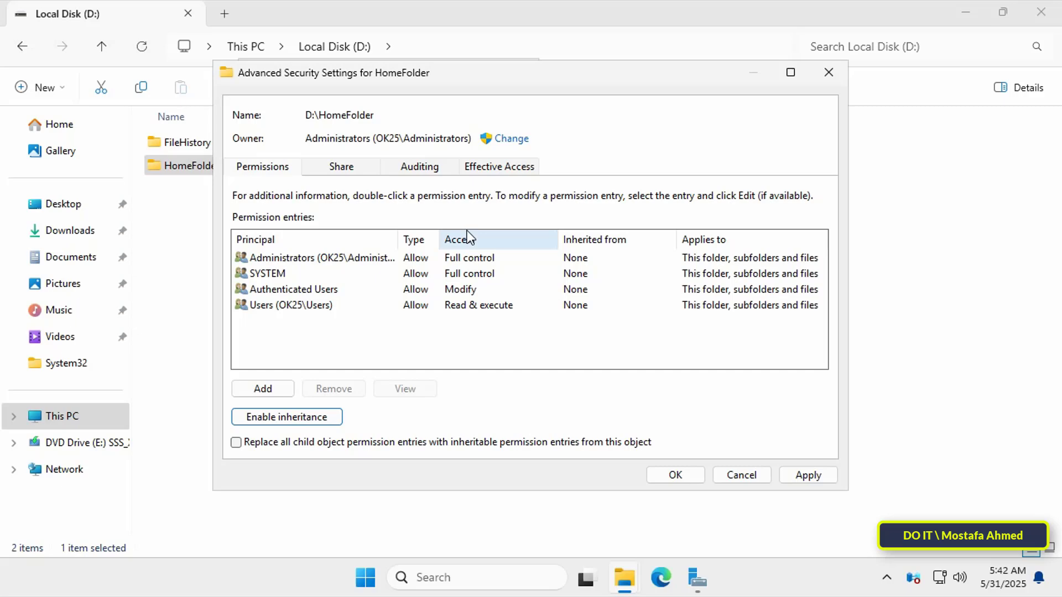
{"action": "left_click", "coordinate": [295, 309]}
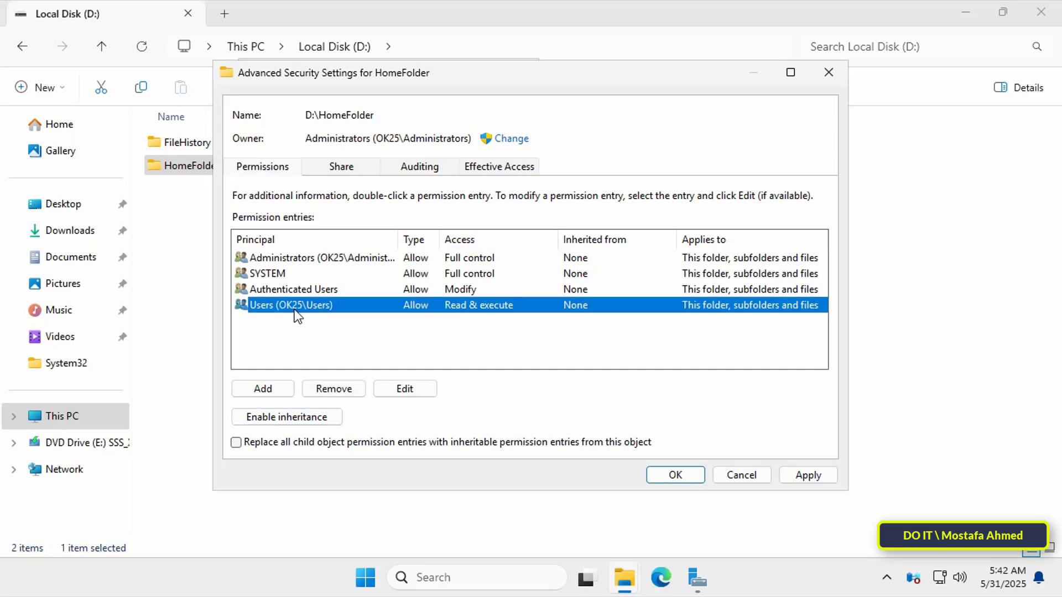
{"action": "left_click", "coordinate": [343, 393]}
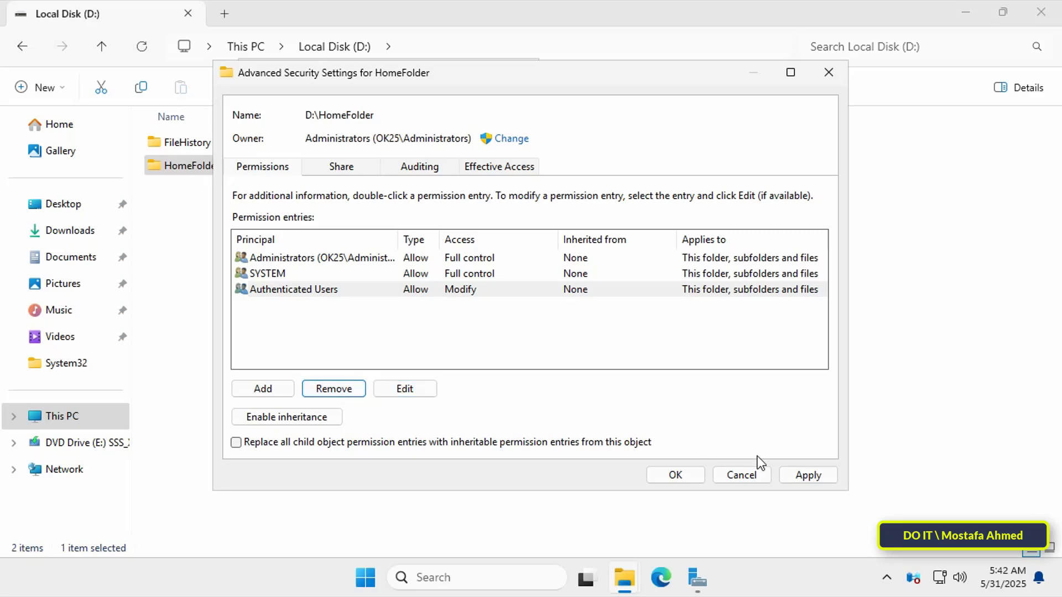
{"action": "left_click", "coordinate": [794, 479]}
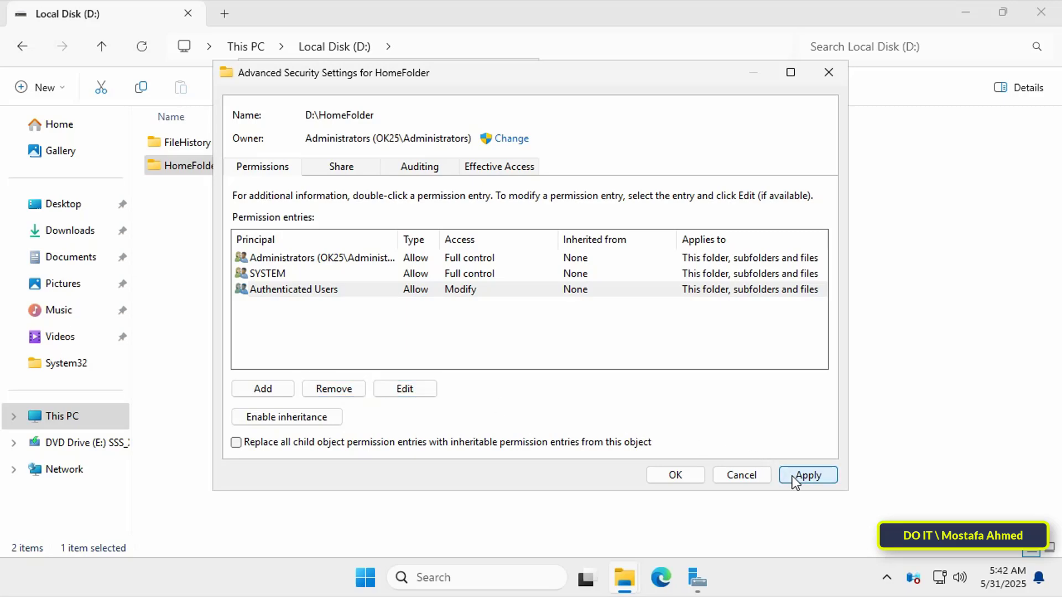
{"action": "left_click", "coordinate": [676, 475]}
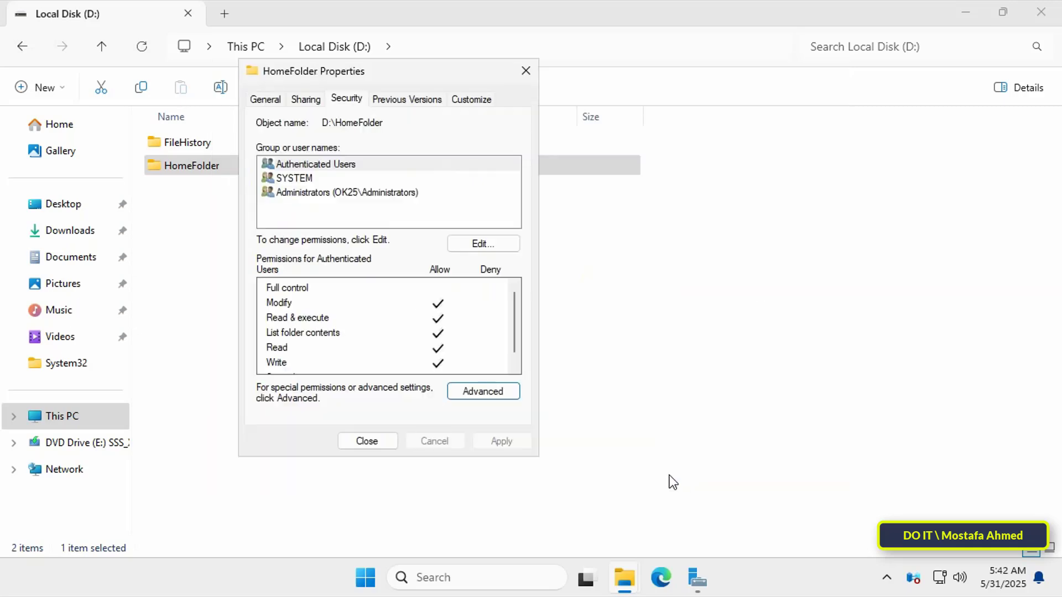
- Copy the network path \\DOIT-SERVER2025\Home$, then close HomeFolder's properties and File Explorer
{"action": "left_click", "coordinate": [302, 100]}
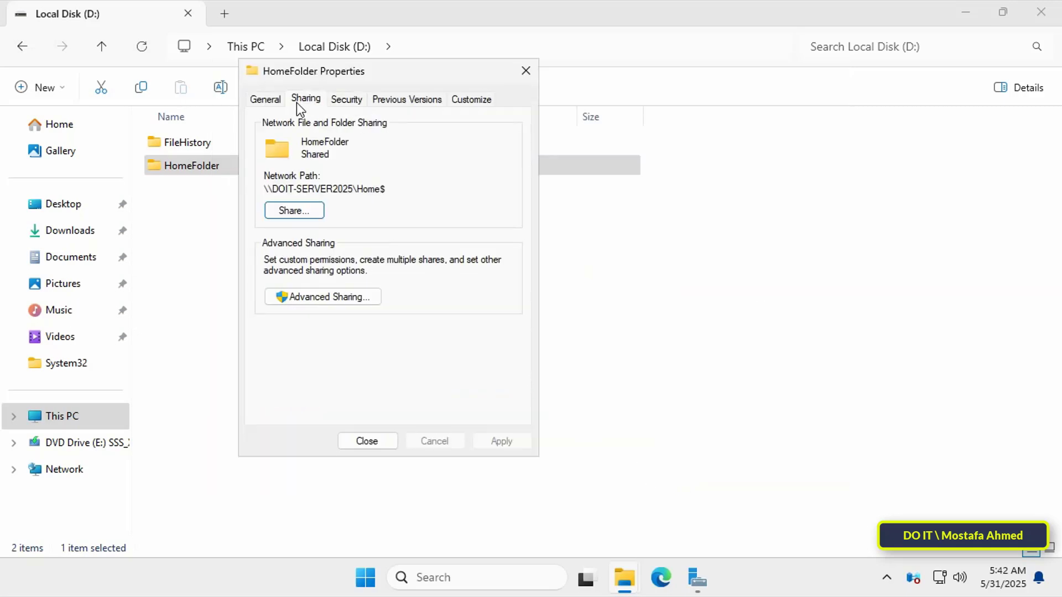
{"action": "double_click", "coordinate": [325, 188]}
{"action": "left_click", "coordinate": [348, 188]}
{"action": "left_click_drag", "start_coordinate": [398, 188], "coordinate": [250, 189]}
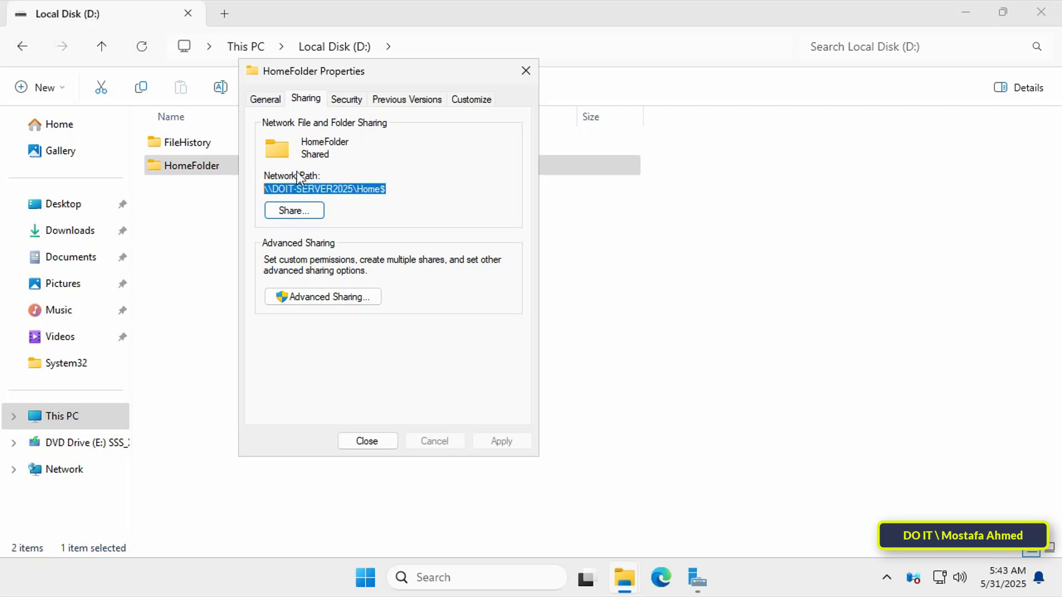
{"action": "right_click", "coordinate": [306, 188]}
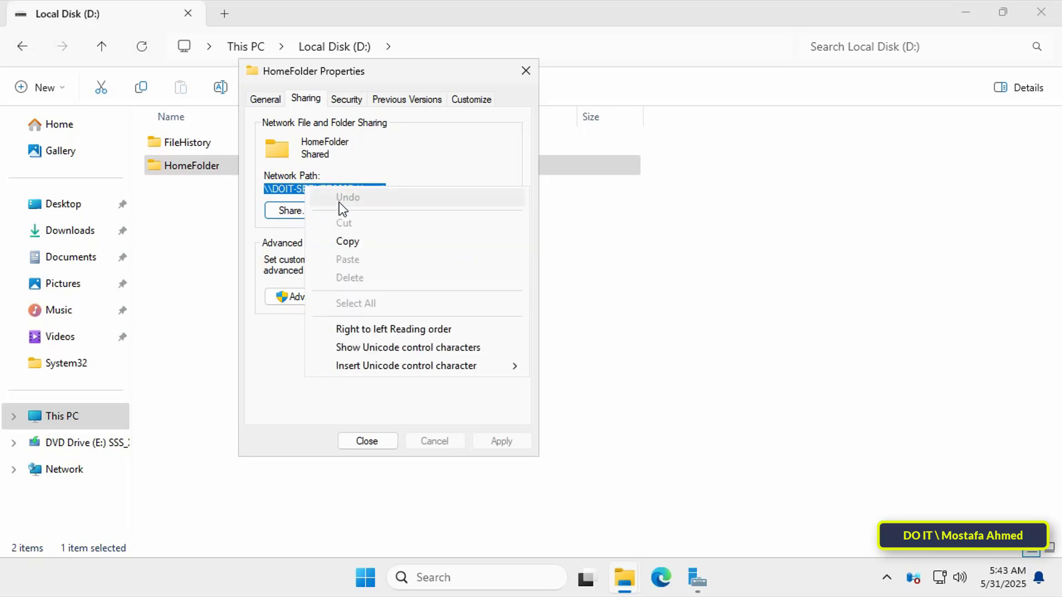
{"action": "left_click", "coordinate": [348, 242]}
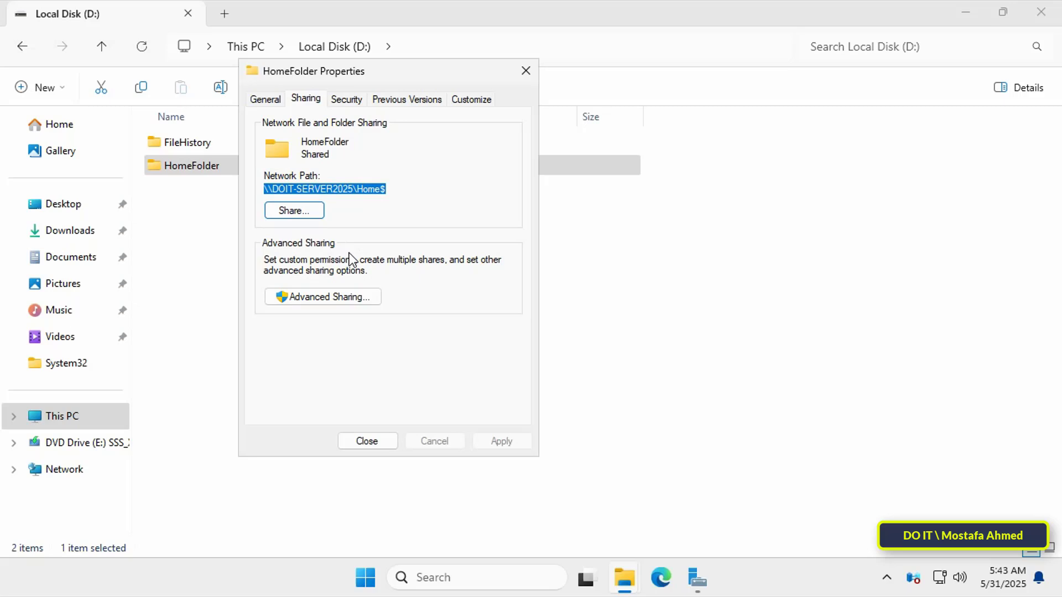
{"action": "left_click", "coordinate": [363, 440]}
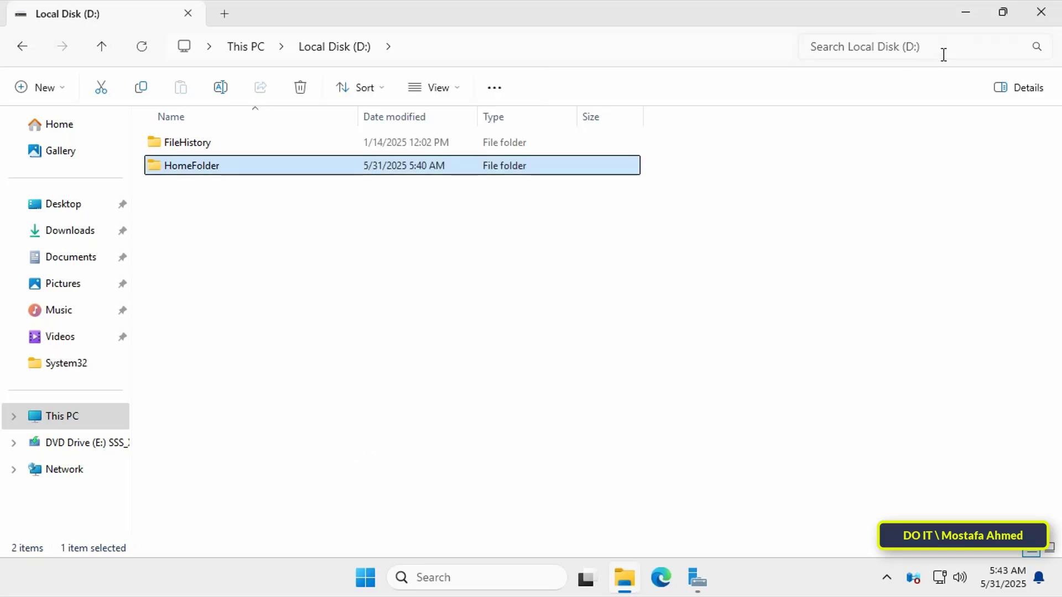
{"action": "left_click", "coordinate": [1040, 13]}
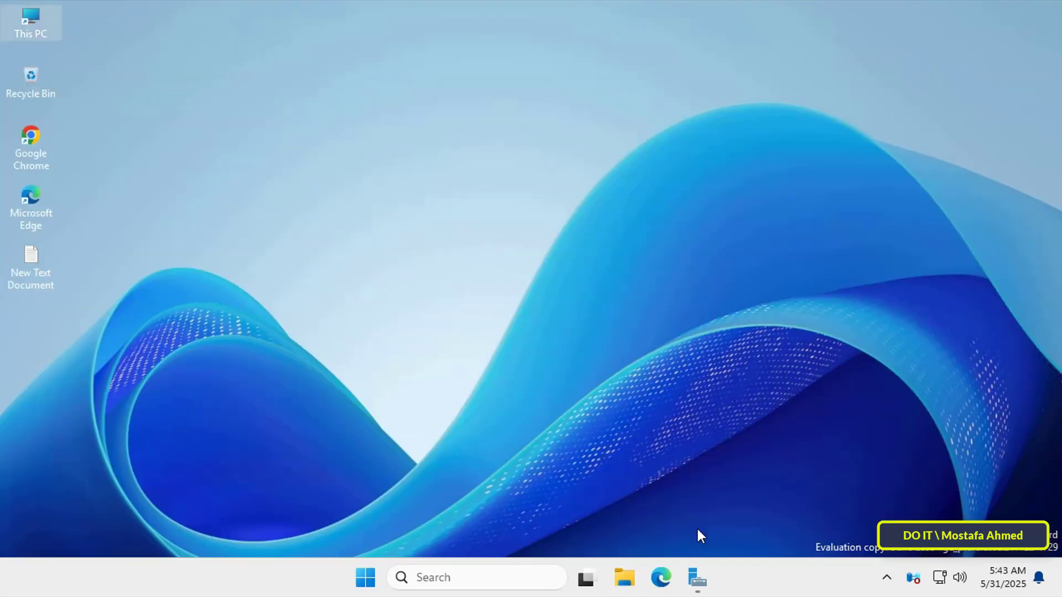
- Launch Active Directory Users and Computers from Server Manager's Tools menu
{"action": "left_click", "coordinate": [697, 581]}
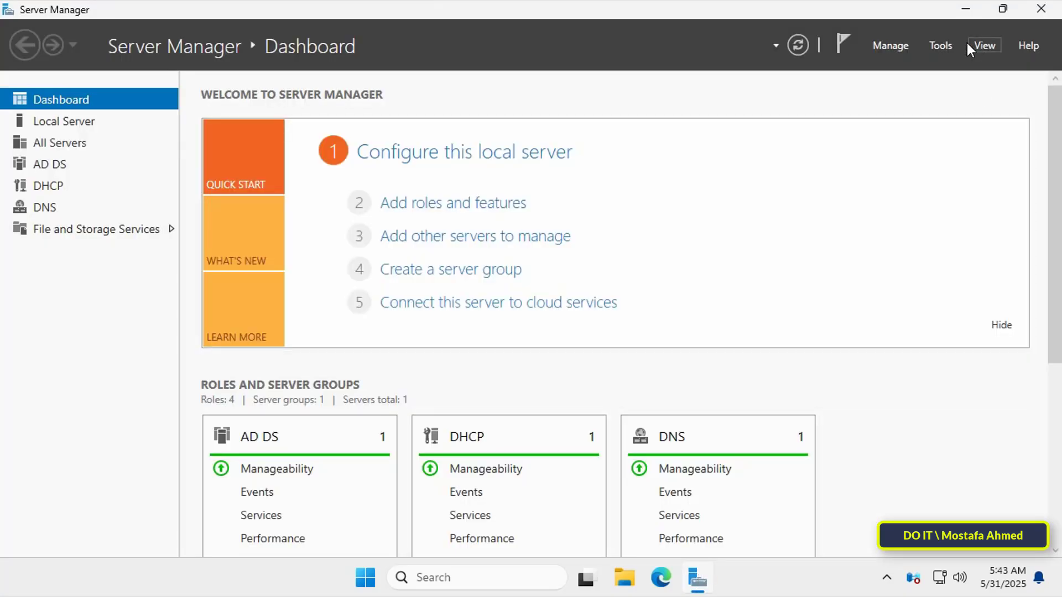
{"action": "left_click", "coordinate": [947, 50]}
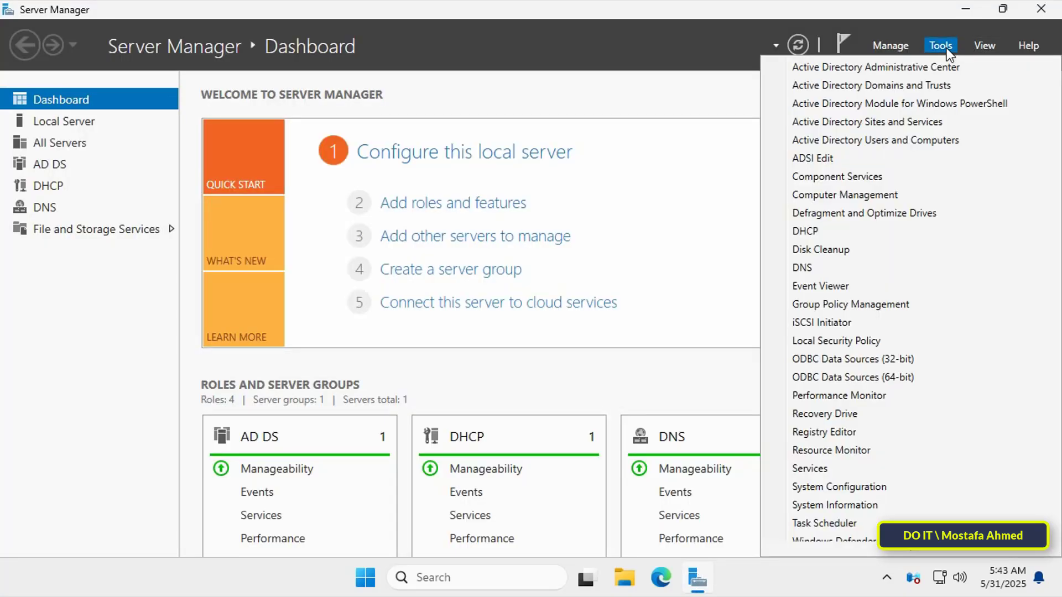
{"action": "left_click", "coordinate": [910, 140]}
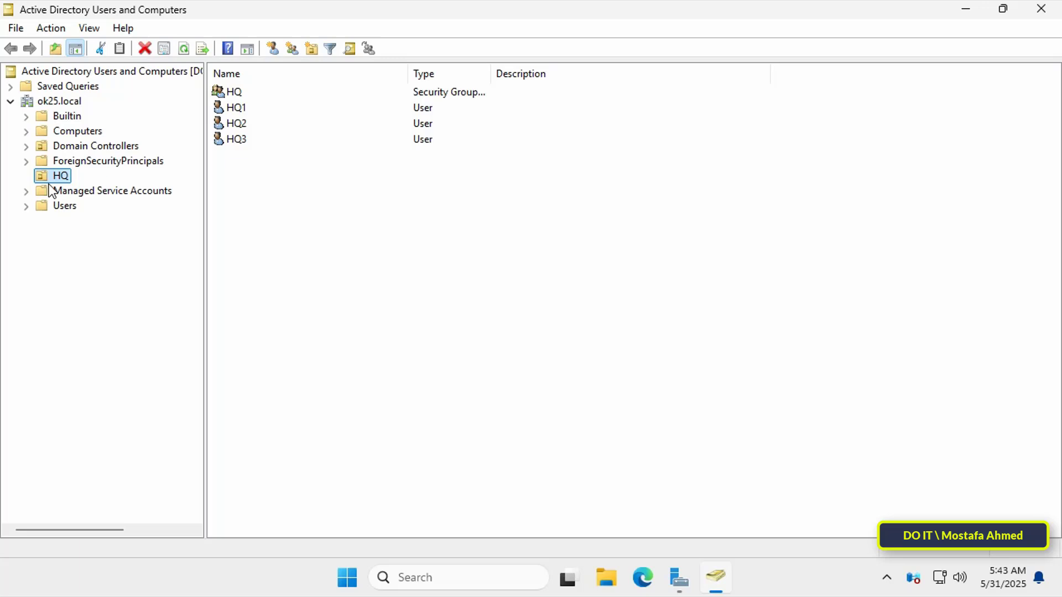
- Select users HQ1 through HQ3 and open their combined Properties
{"action": "left_click", "coordinate": [245, 108]}
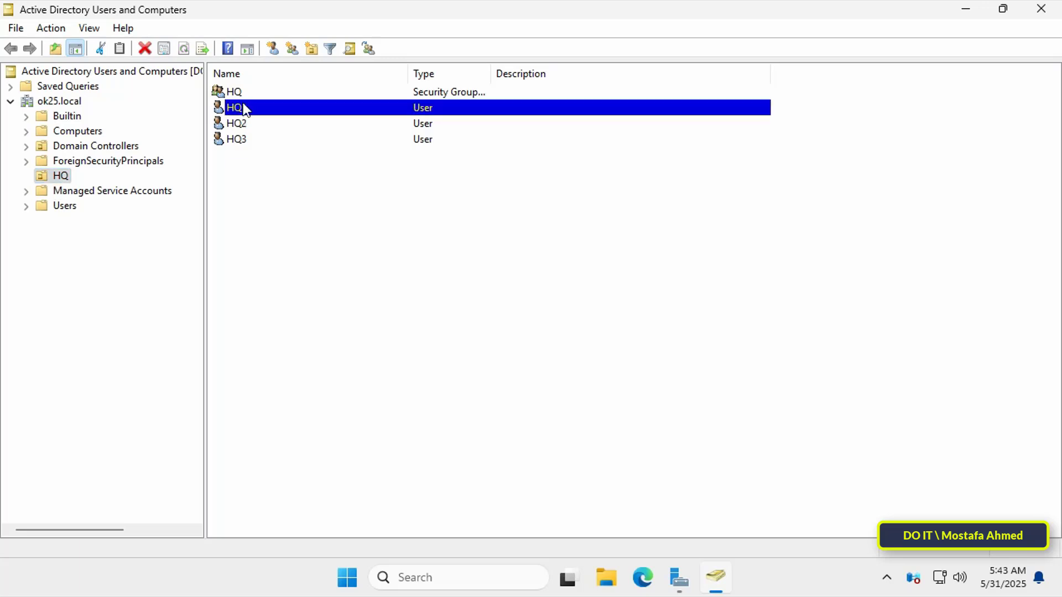
{"action": "left_click_drag", "start_coordinate": [245, 110], "coordinate": [243, 154]}
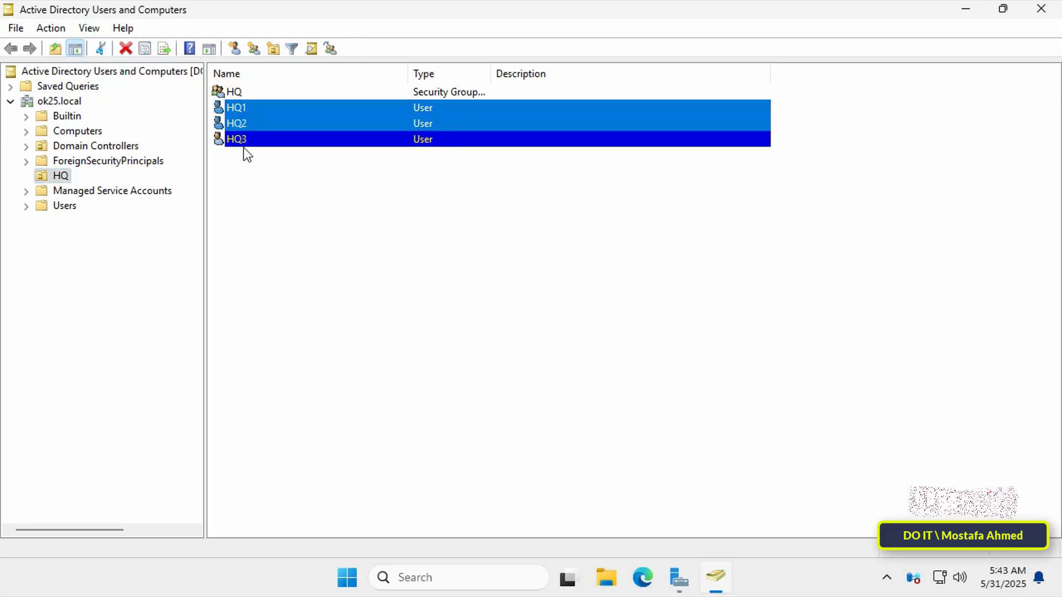
{"action": "right_click", "coordinate": [322, 139]}
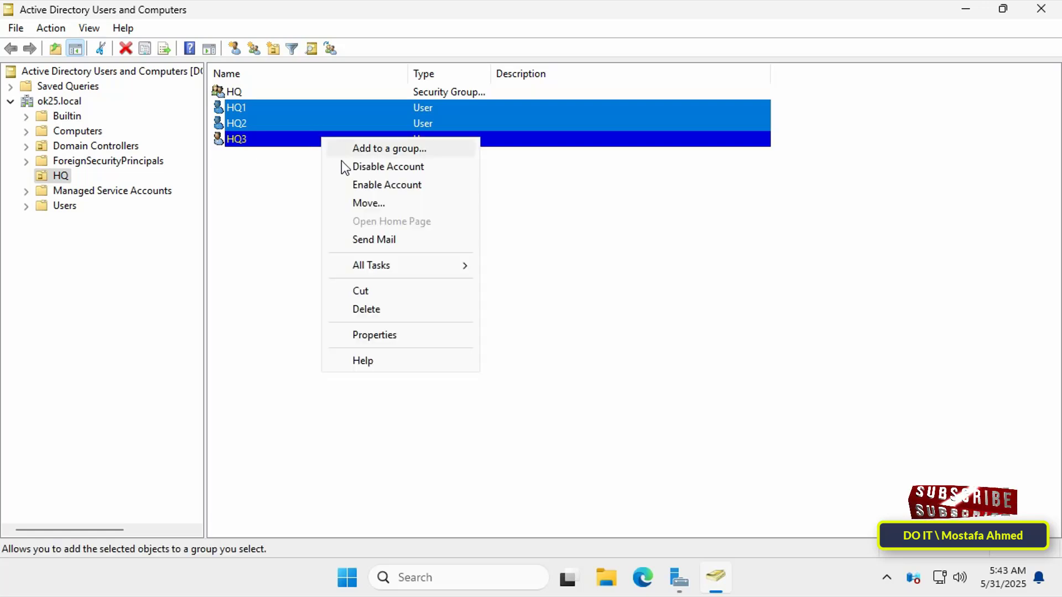
{"action": "left_click", "coordinate": [376, 335]}
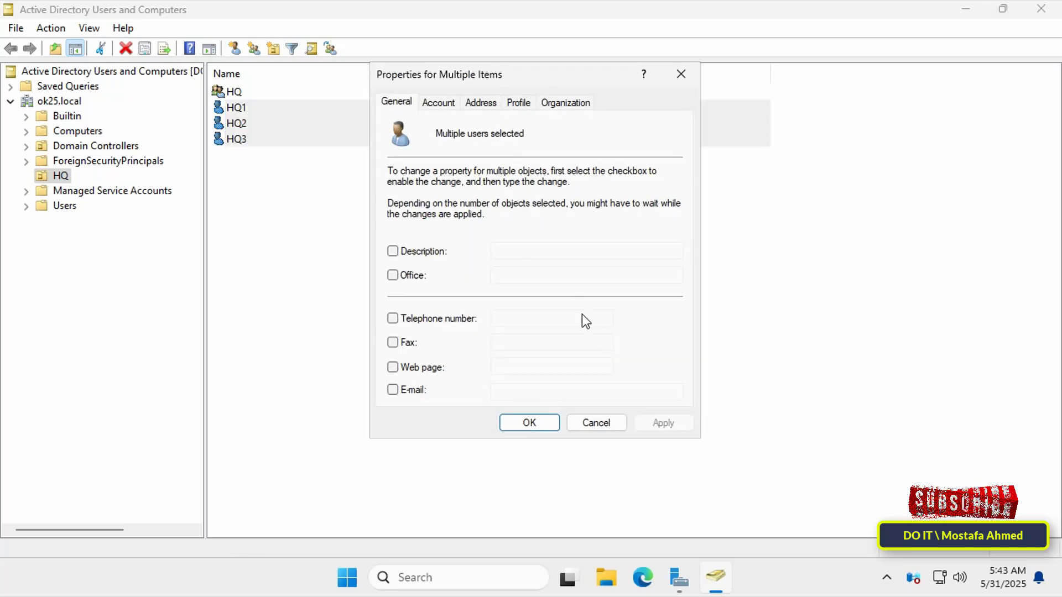
- Set the home folder to connect H: to \\DOIT-SERVER2025\Home$\%username% and apply
{"action": "left_click", "coordinate": [514, 103]}
{"action": "left_click", "coordinate": [419, 245]}
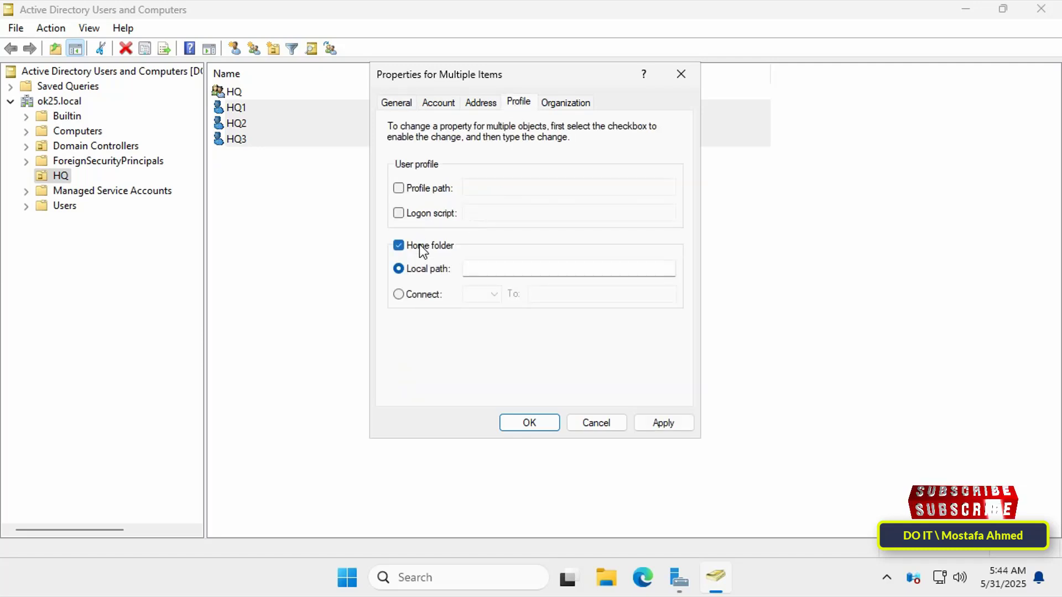
{"action": "left_click", "coordinate": [420, 290]}
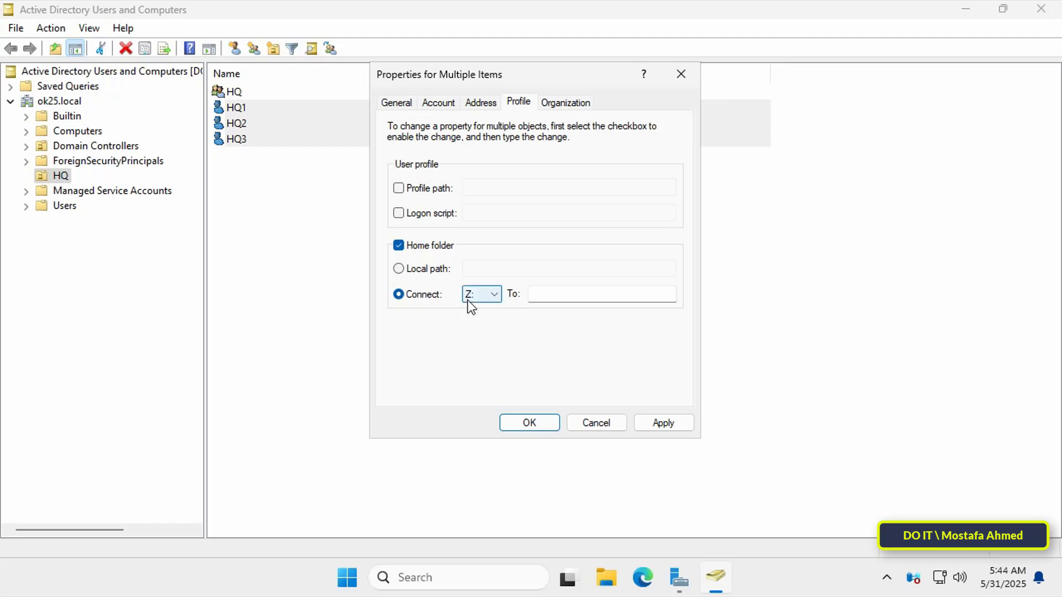
{"action": "left_click", "coordinate": [493, 294]}
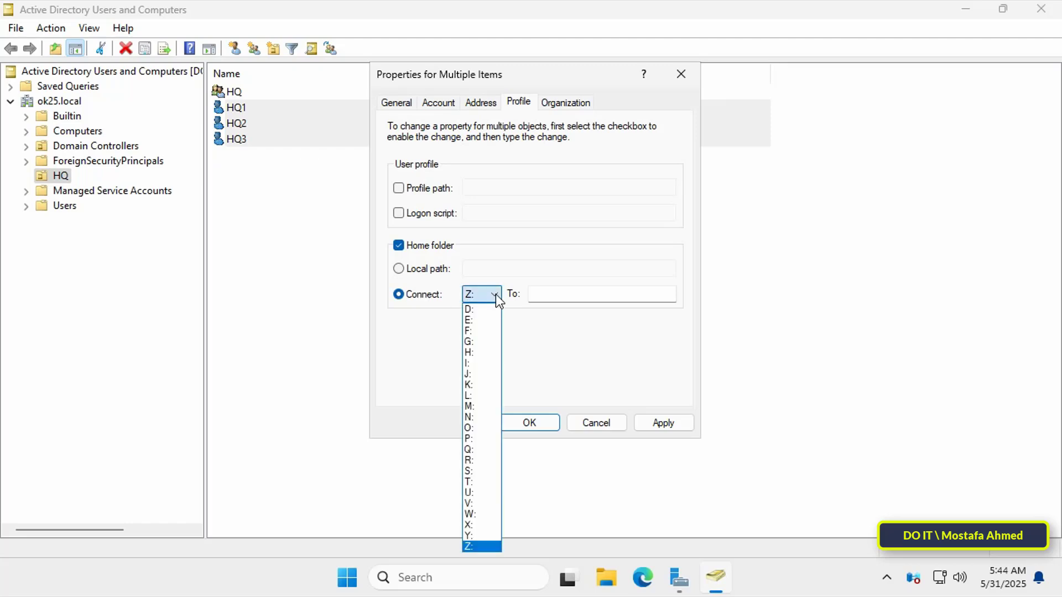
{"action": "left_click", "coordinate": [488, 355]}
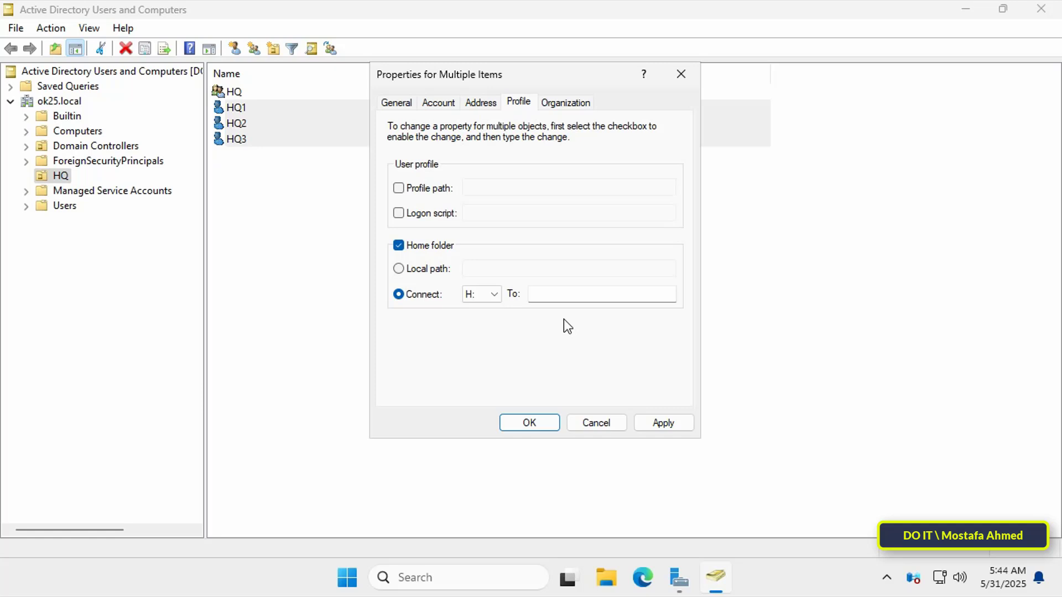
{"action": "left_click", "coordinate": [561, 300]}
{"action": "right_click", "coordinate": [559, 297]}
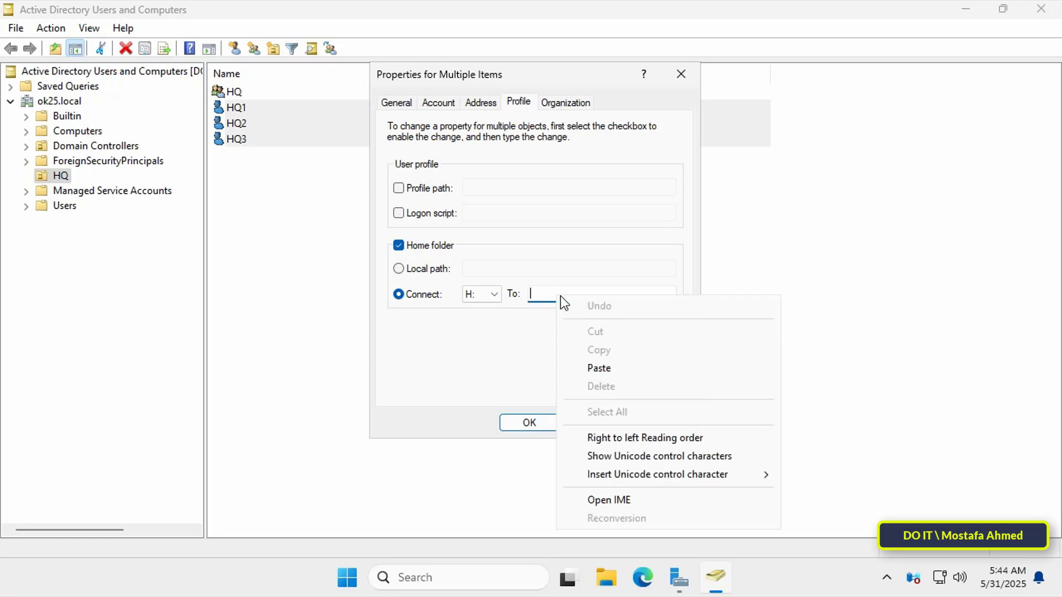
{"action": "left_click", "coordinate": [597, 368]}
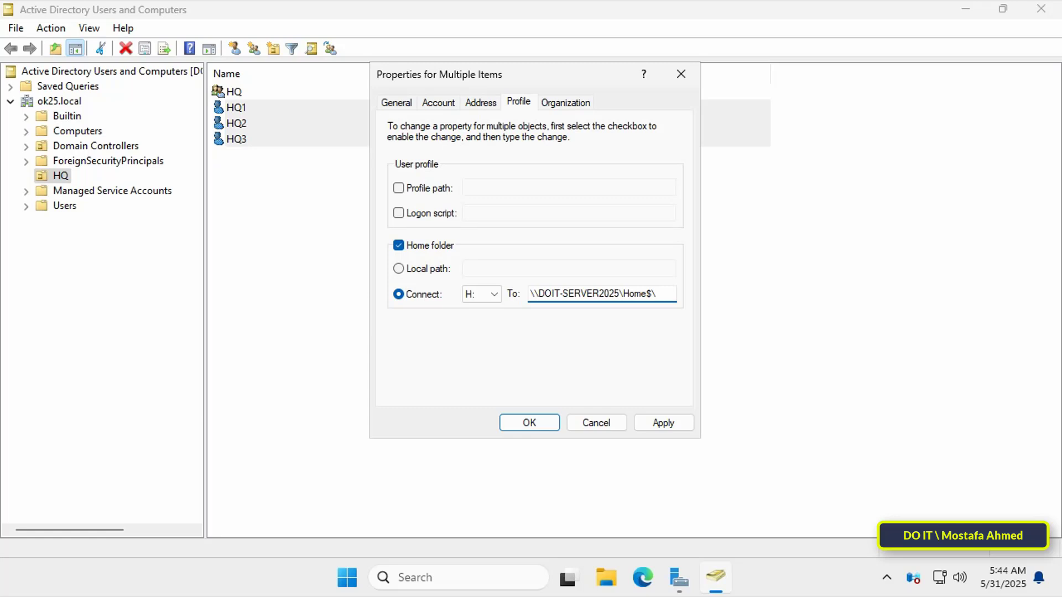
{"action": "type", "text": "%username"}
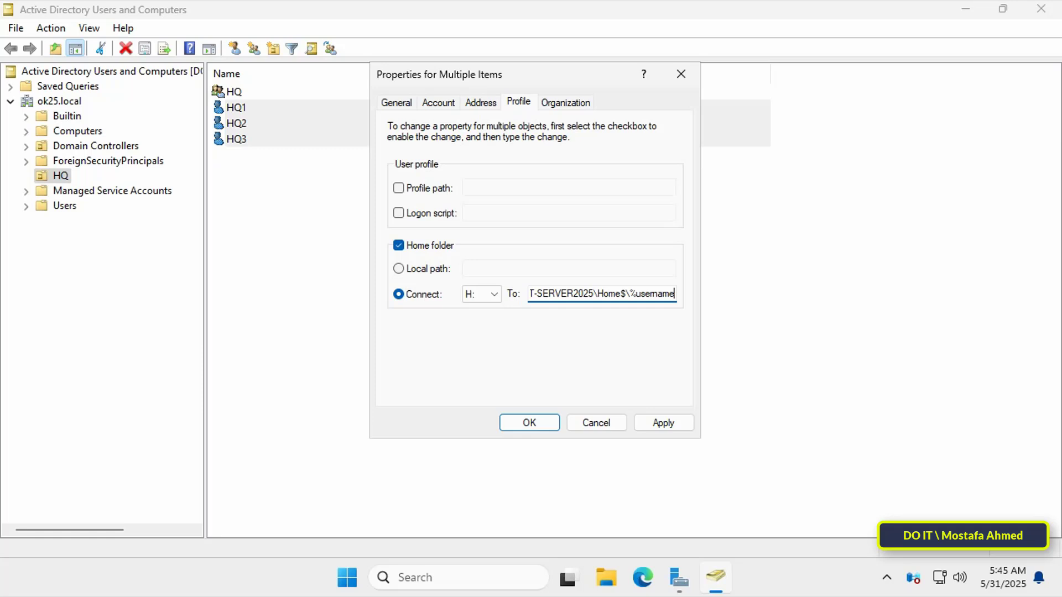
{"action": "type", "text": "%"}
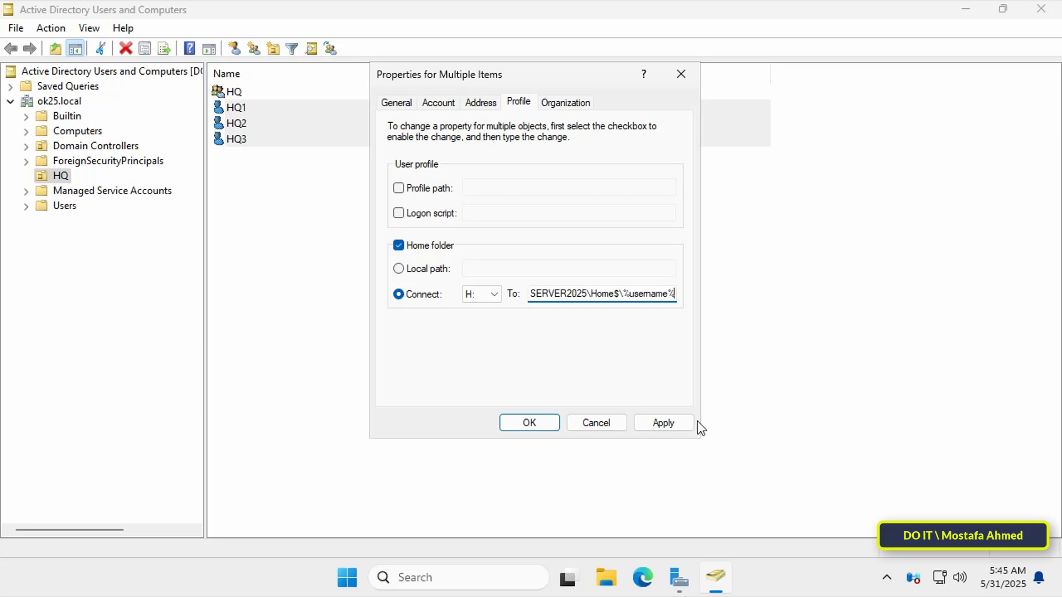
{"action": "left_click", "coordinate": [677, 422]}
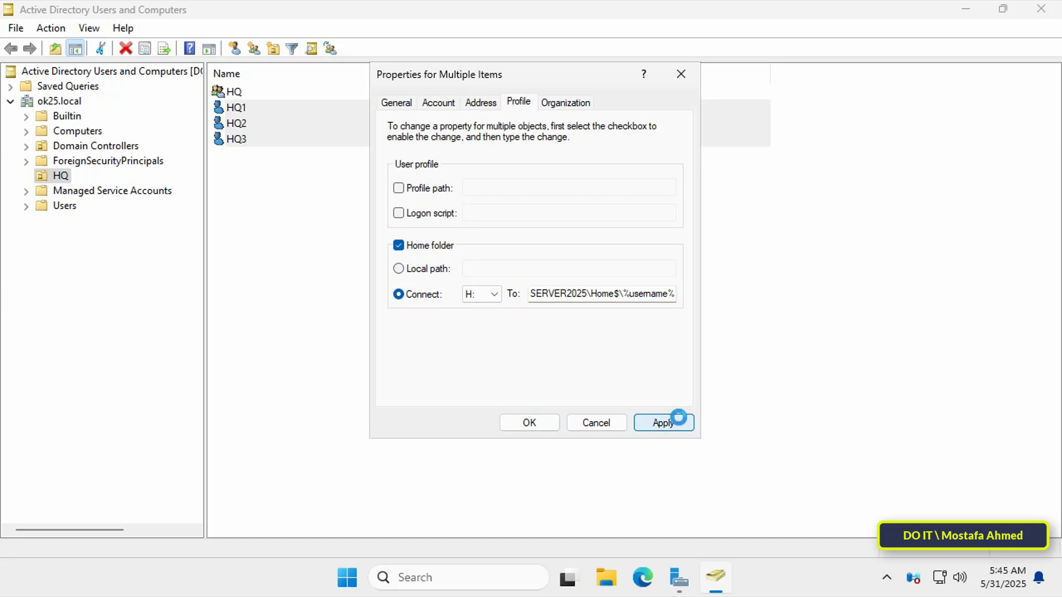
{"action": "left_click", "coordinate": [529, 423]}
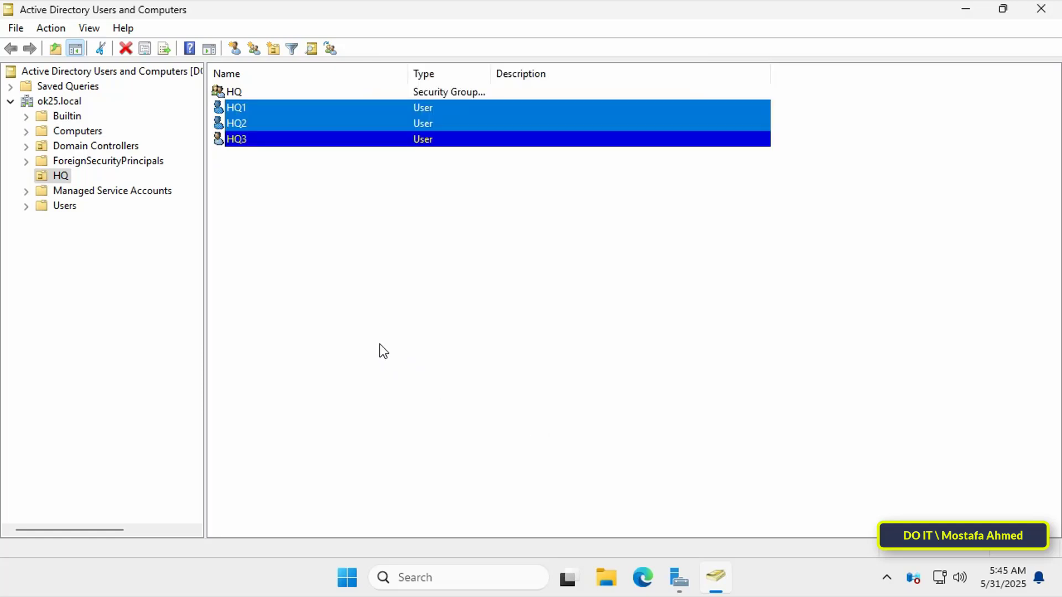
- Verify HQ1's home folder is H: at \\DOIT-SERVER2025\Home$\HQ1, then close its properties
{"action": "left_click", "coordinate": [330, 308]}
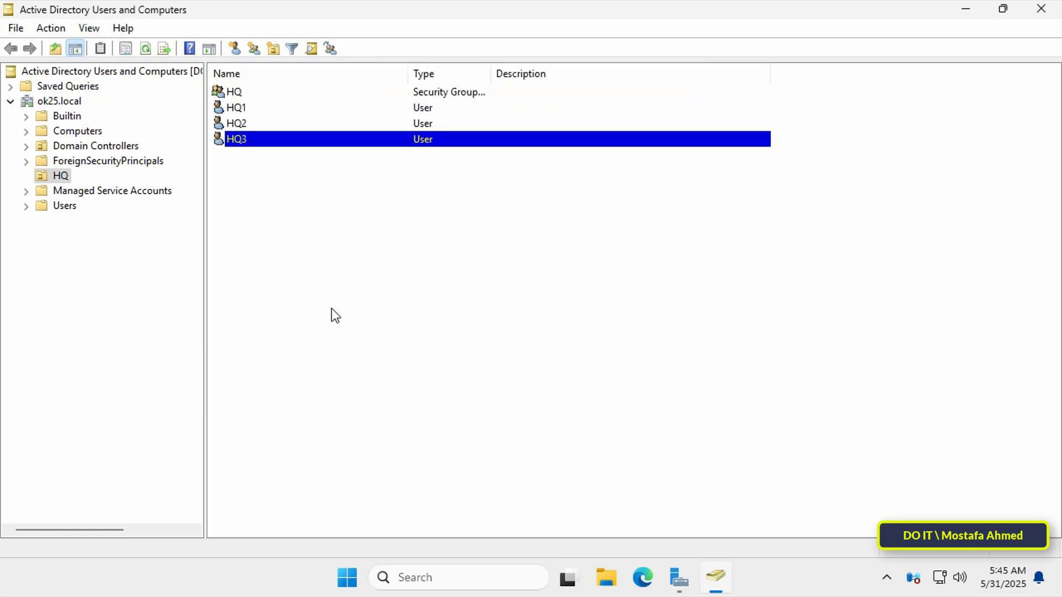
{"action": "left_click", "coordinate": [240, 108]}
{"action": "right_click", "coordinate": [240, 112]}
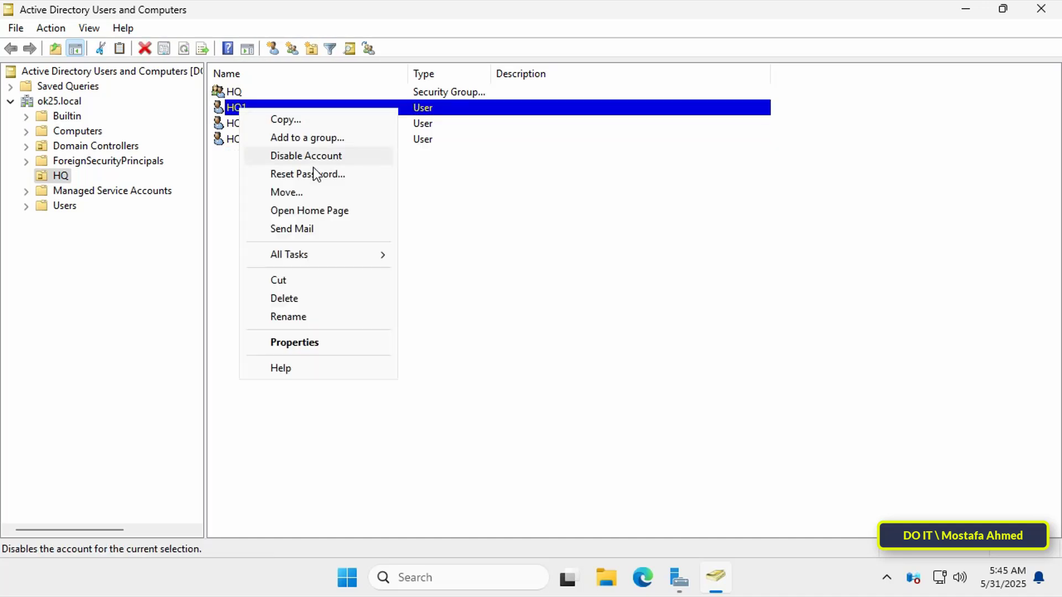
{"action": "left_click", "coordinate": [319, 344]}
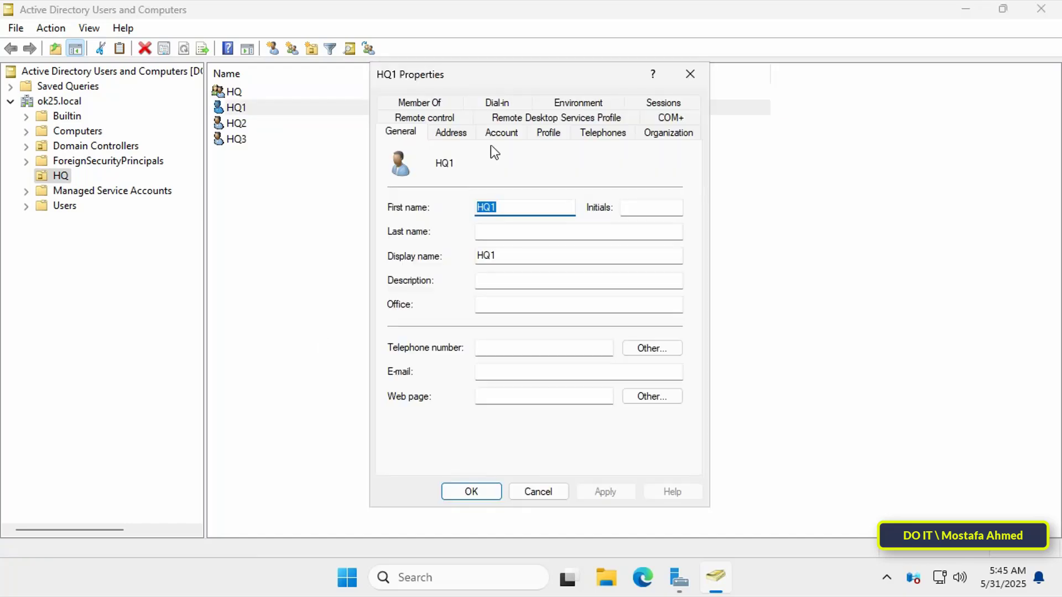
{"action": "left_click", "coordinate": [501, 133]}
{"action": "left_click_drag", "start_coordinate": [528, 70], "coordinate": [532, 31]}
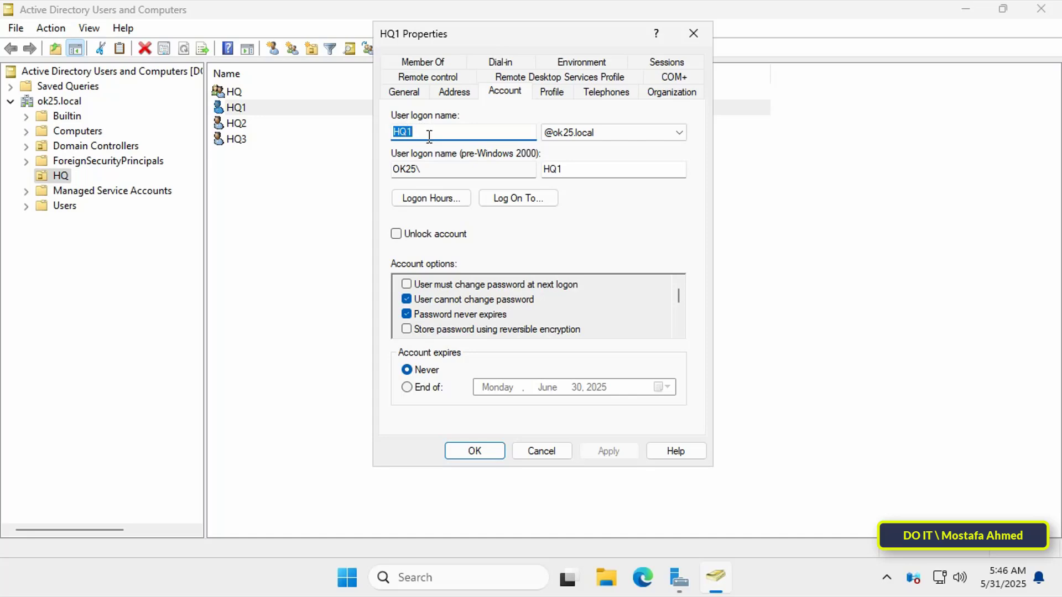
{"action": "left_click", "coordinate": [550, 95]}
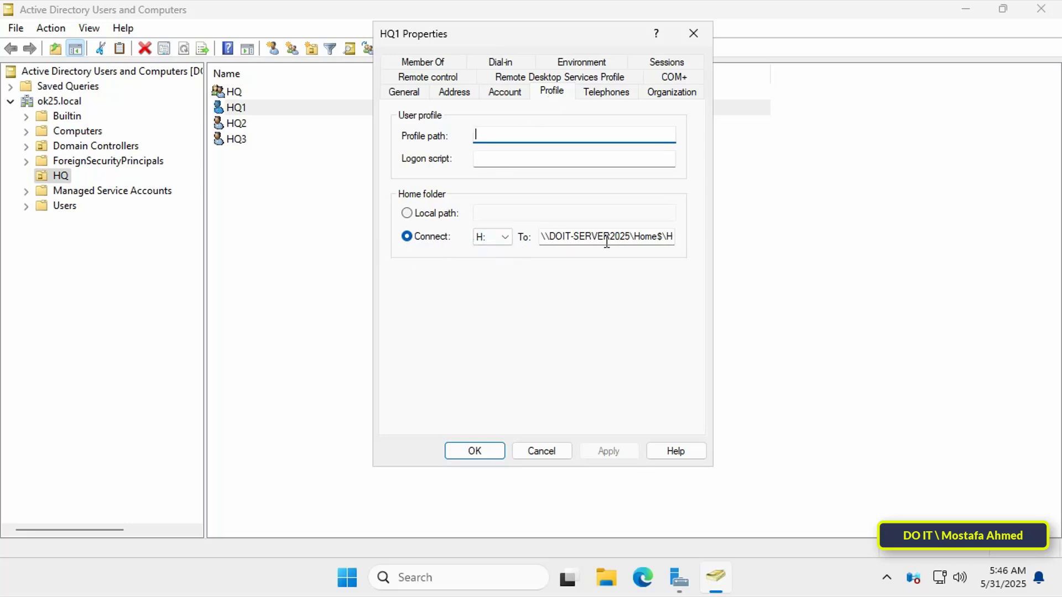
{"action": "left_click_drag", "start_coordinate": [606, 242], "coordinate": [703, 237]}
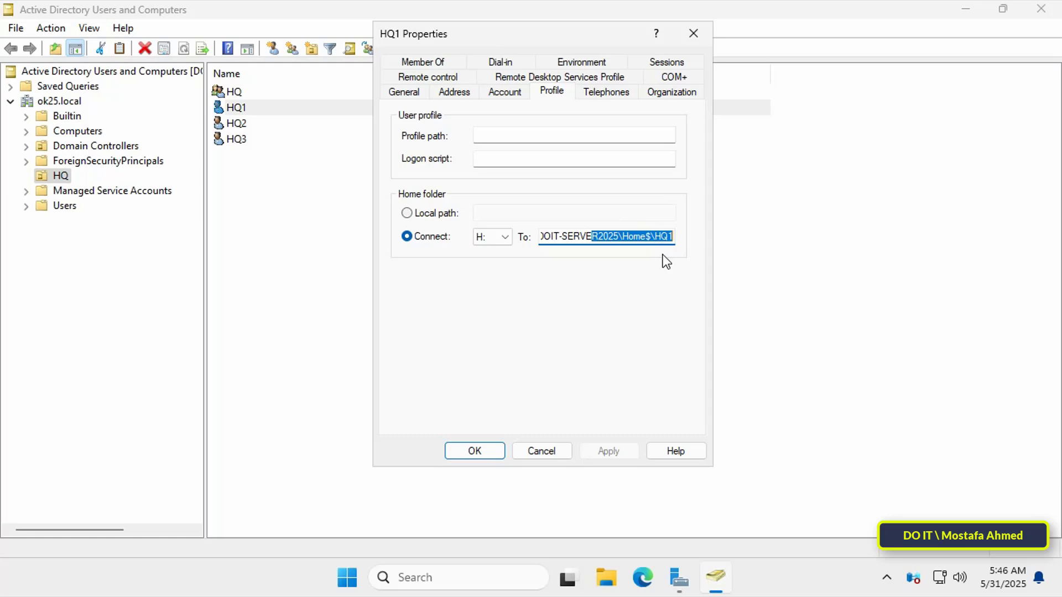
{"action": "left_click", "coordinate": [678, 238]}
{"action": "double_click", "coordinate": [678, 237]}
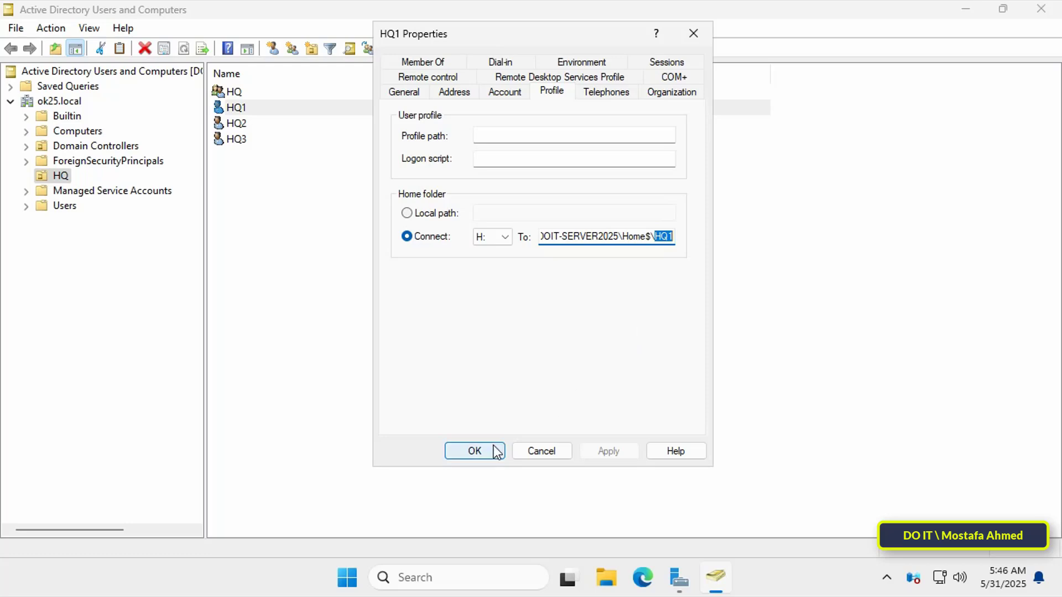
{"action": "left_click", "coordinate": [475, 450]}
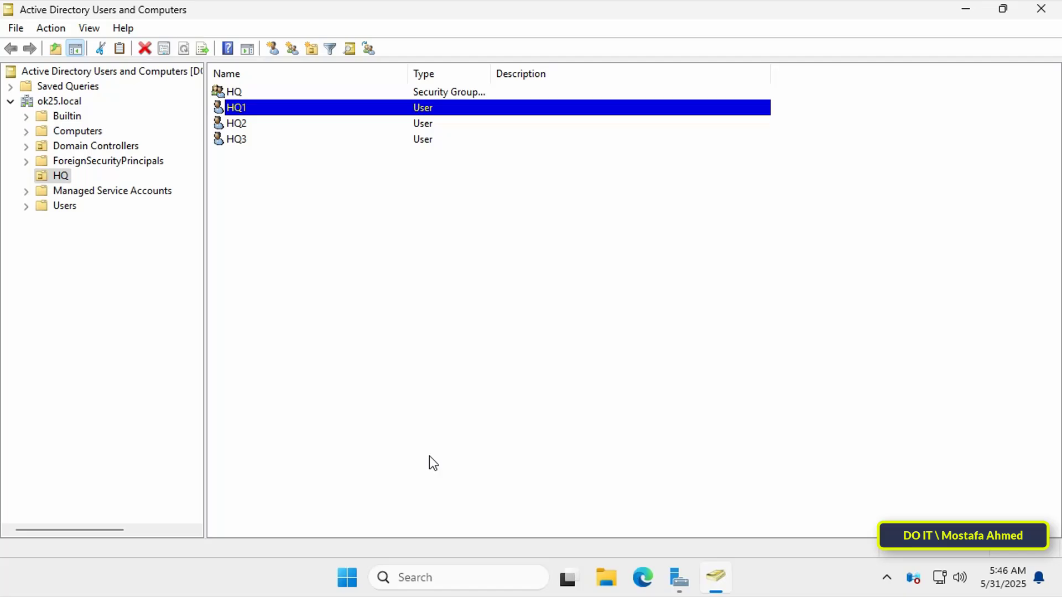
- Minimize the consoles and browse to D:\HomeFolder, where the HQ1, HQ2 and HQ3 folders appear
{"action": "left_click", "coordinate": [965, 9]}
{"action": "left_click", "coordinate": [965, 8]}
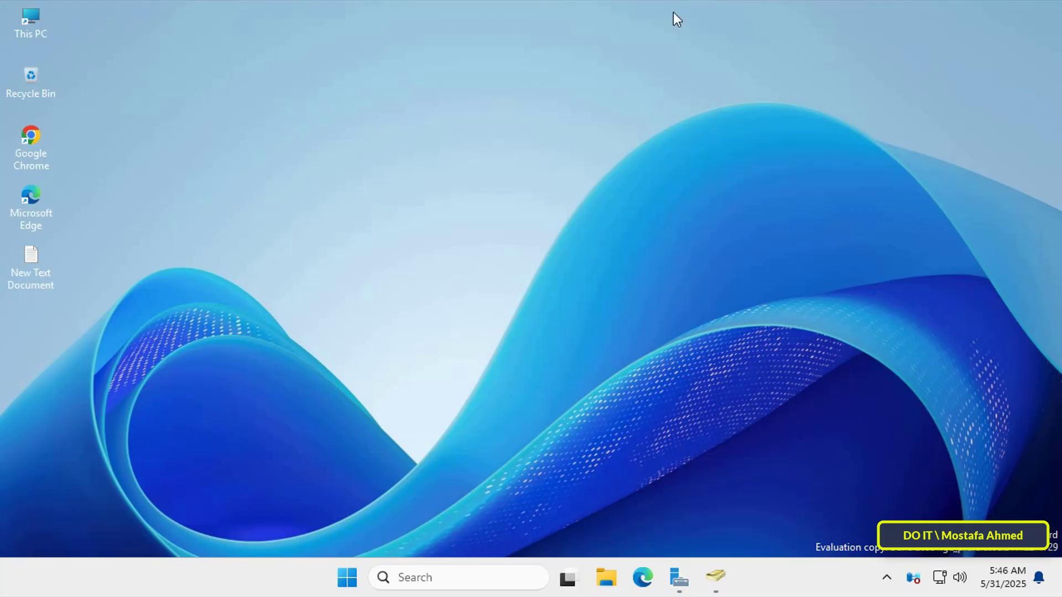
{"action": "double_click", "coordinate": [31, 19]}
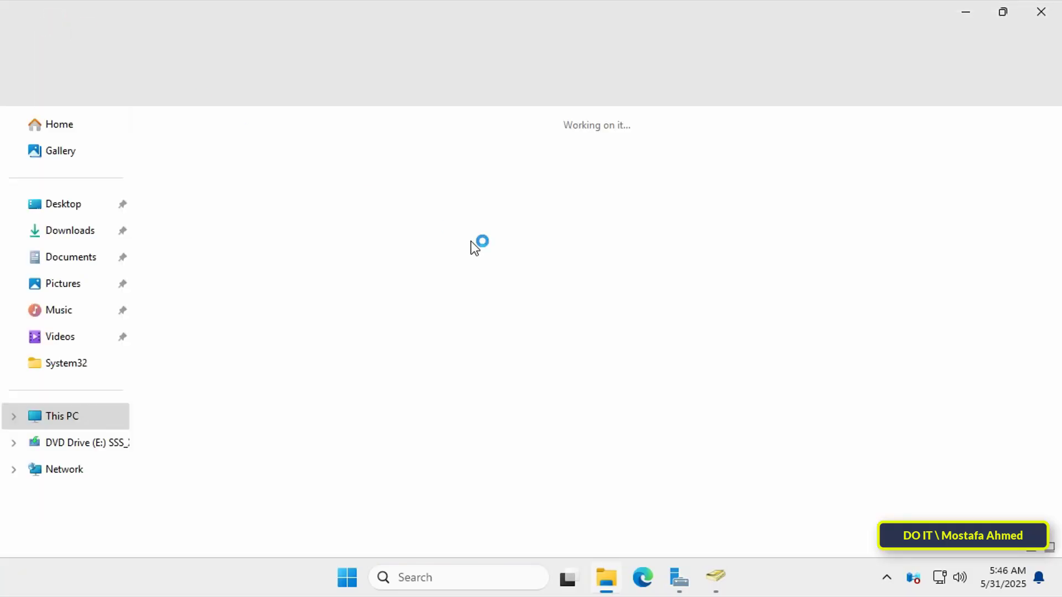
{"action": "double_click", "coordinate": [482, 157]}
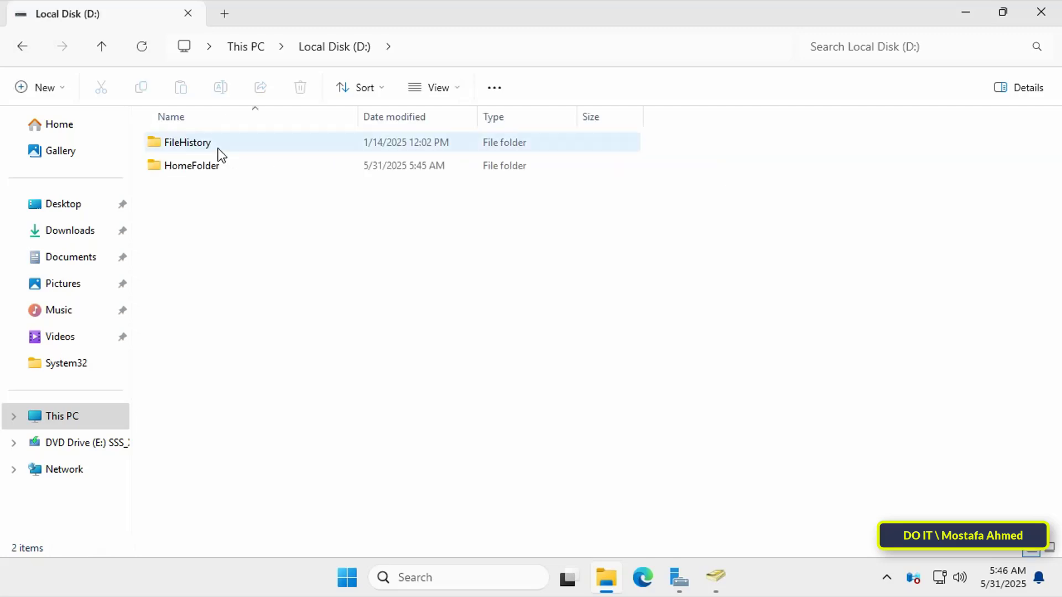
{"action": "double_click", "coordinate": [215, 167]}
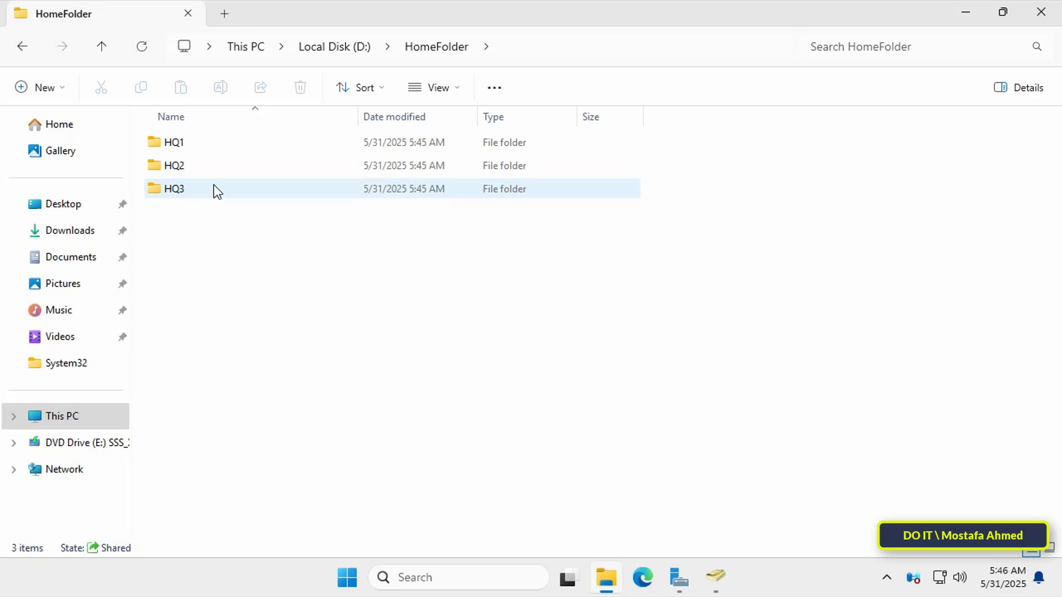
{"action": "left_click", "coordinate": [203, 170]}
{"action": "left_click", "coordinate": [207, 147]}
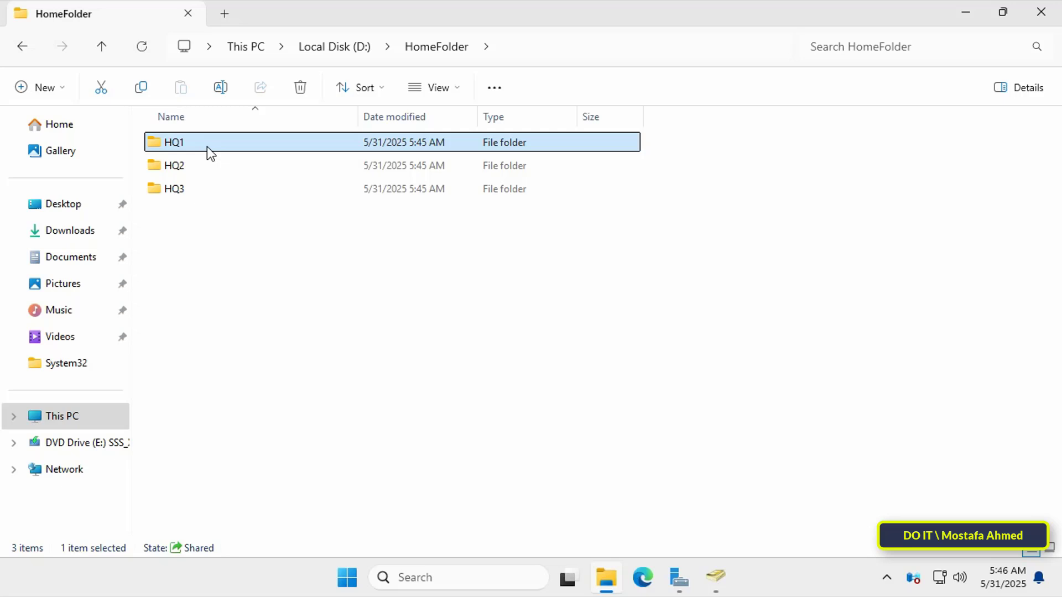
- Check in the HQ1 folder's advanced security settings that user HQ1 has Full control
{"action": "right_click", "coordinate": [203, 147]}
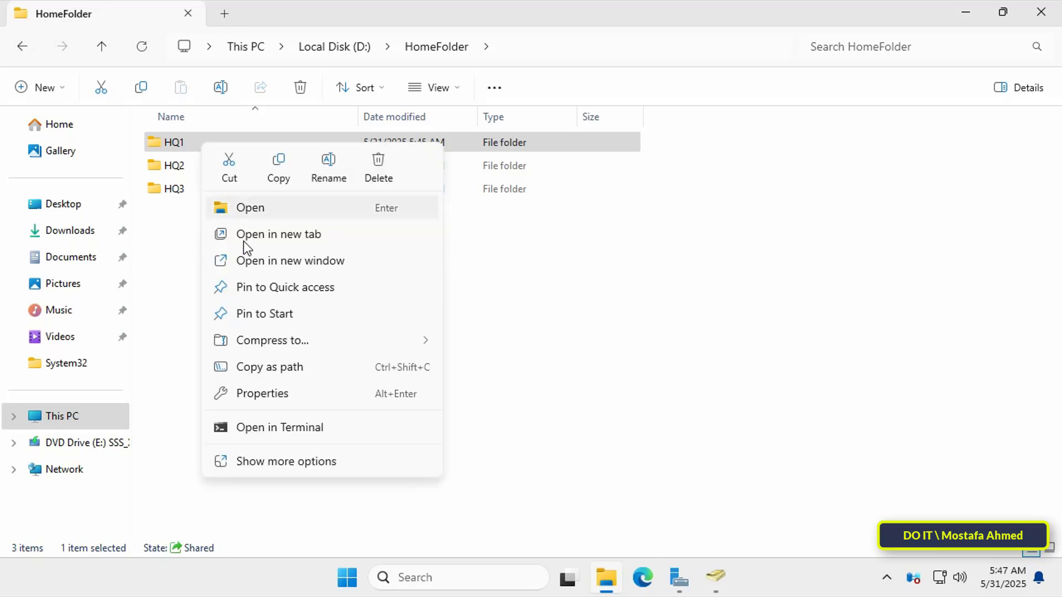
{"action": "left_click", "coordinate": [256, 391]}
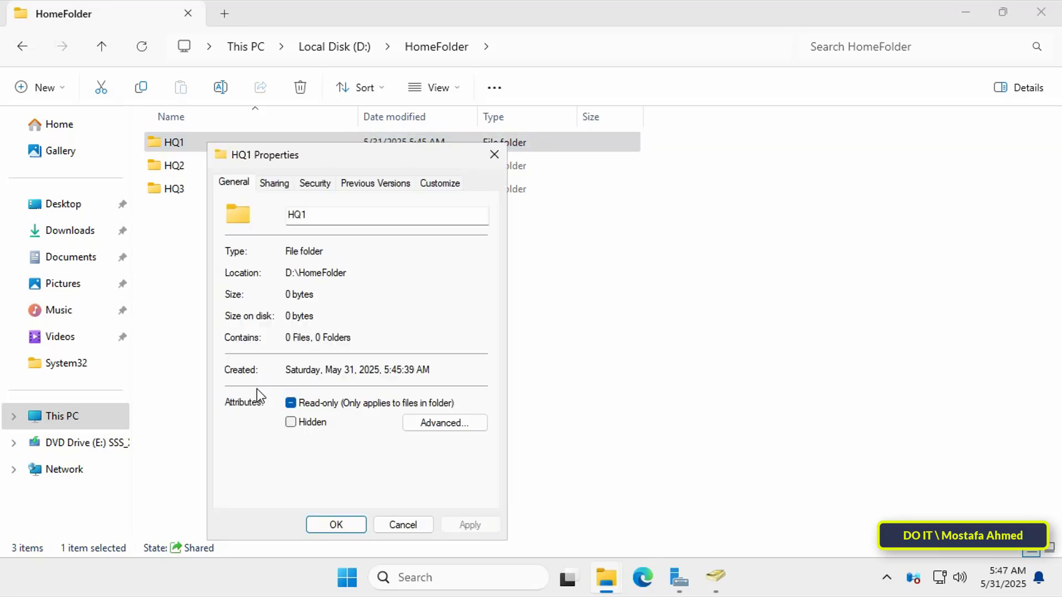
{"action": "left_click", "coordinate": [326, 184]}
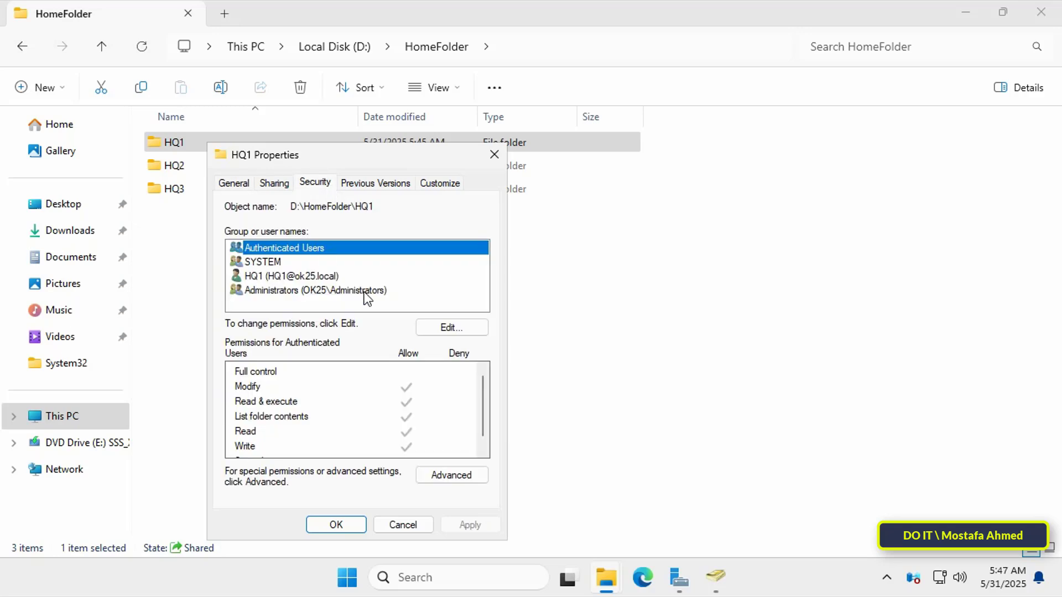
{"action": "left_click", "coordinate": [459, 476]}
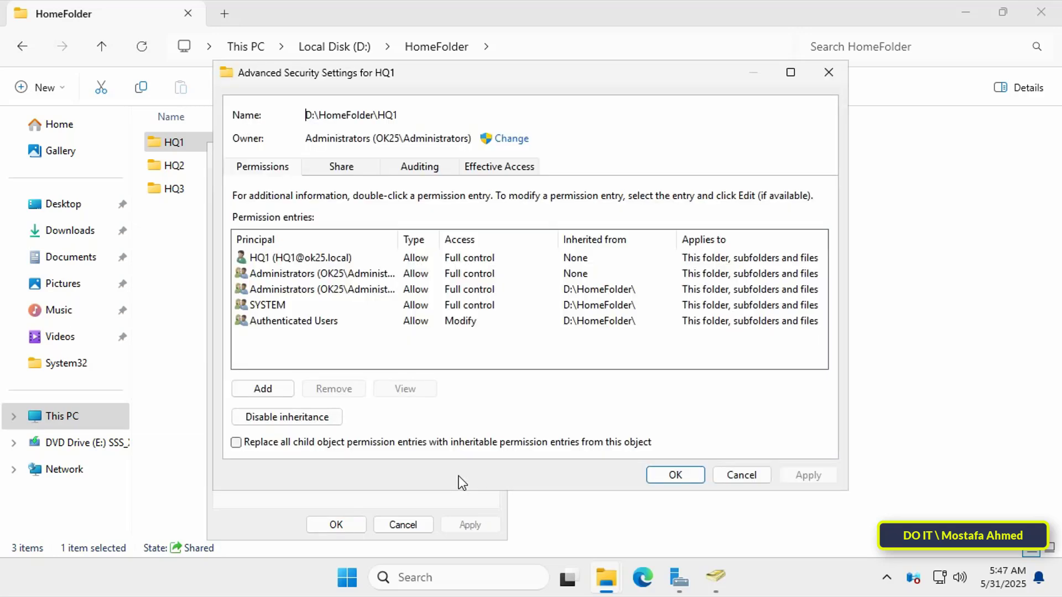
{"action": "left_click", "coordinate": [324, 261]}
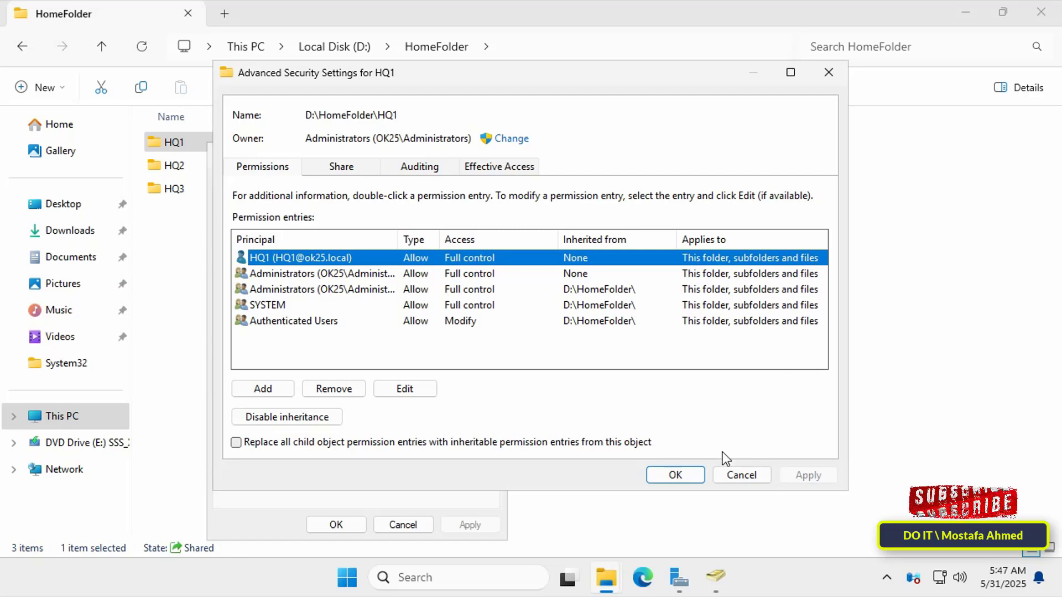
{"action": "left_click", "coordinate": [675, 475]}
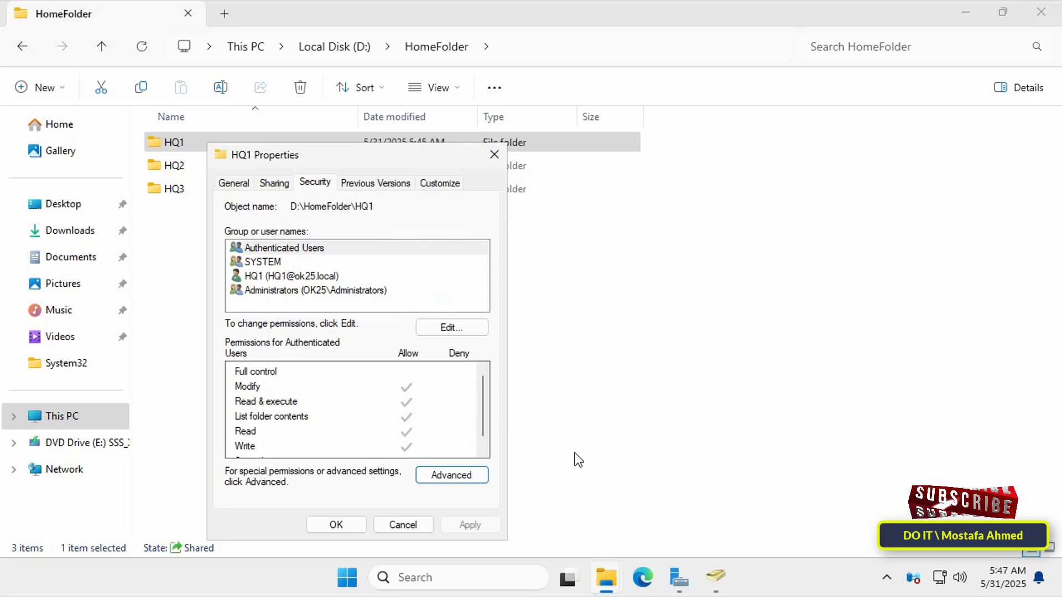
{"action": "left_click", "coordinate": [361, 526]}
{"action": "left_click", "coordinate": [642, 359]}
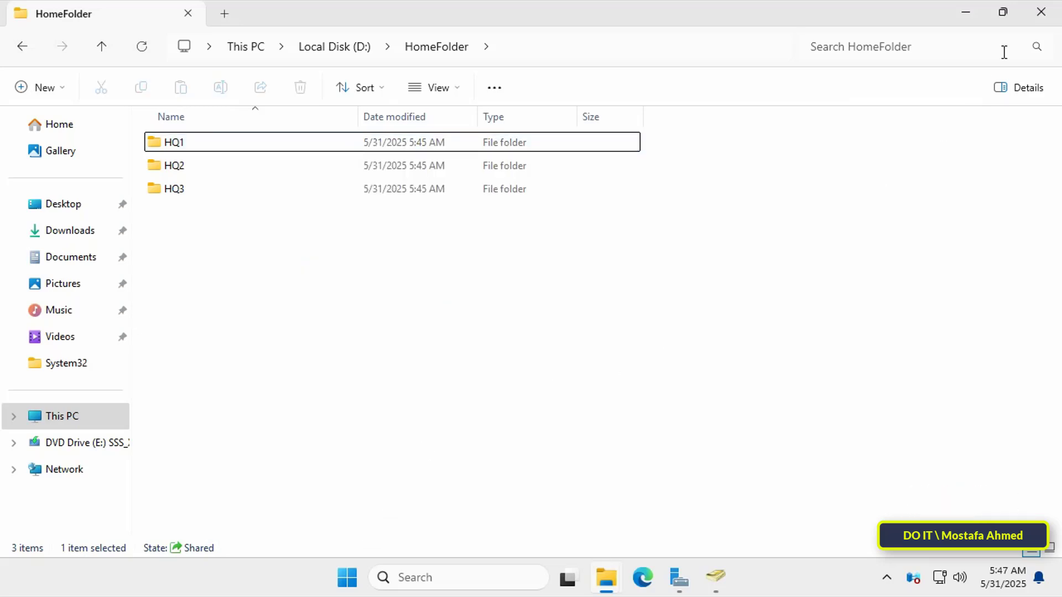
- Close File Explorer and sign in on the client as HQ1 with the account password
{"action": "left_click", "coordinate": [1039, 17]}
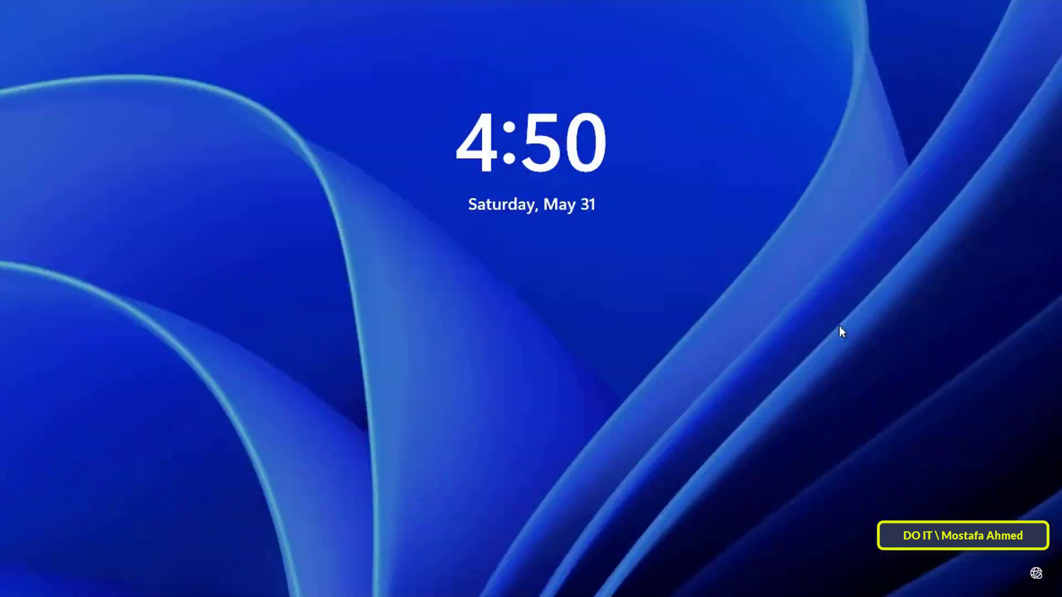
{"action": "left_click", "coordinate": [798, 122]}
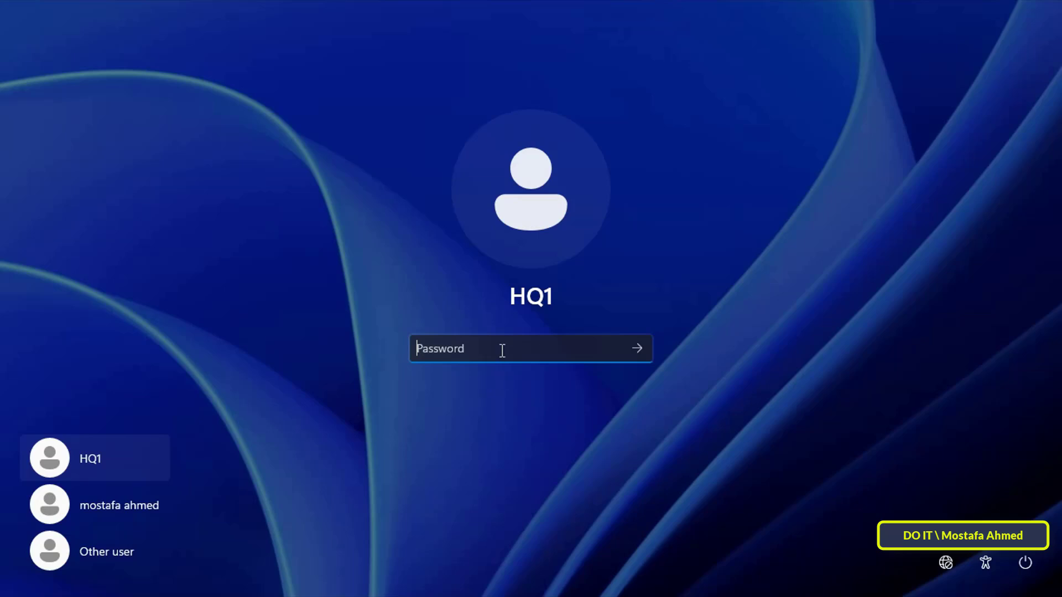
{"action": "type", "text": "*******"}
{"action": "key", "text": "Return"}
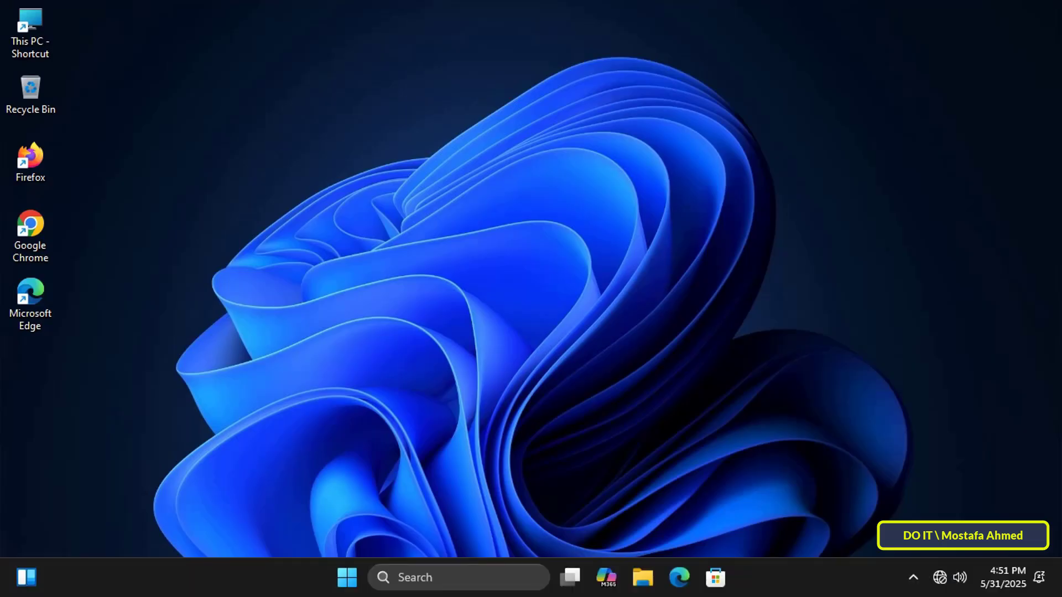
- Create a folder named hq1 on the mapped H: home drive
{"action": "double_click", "coordinate": [38, 34]}
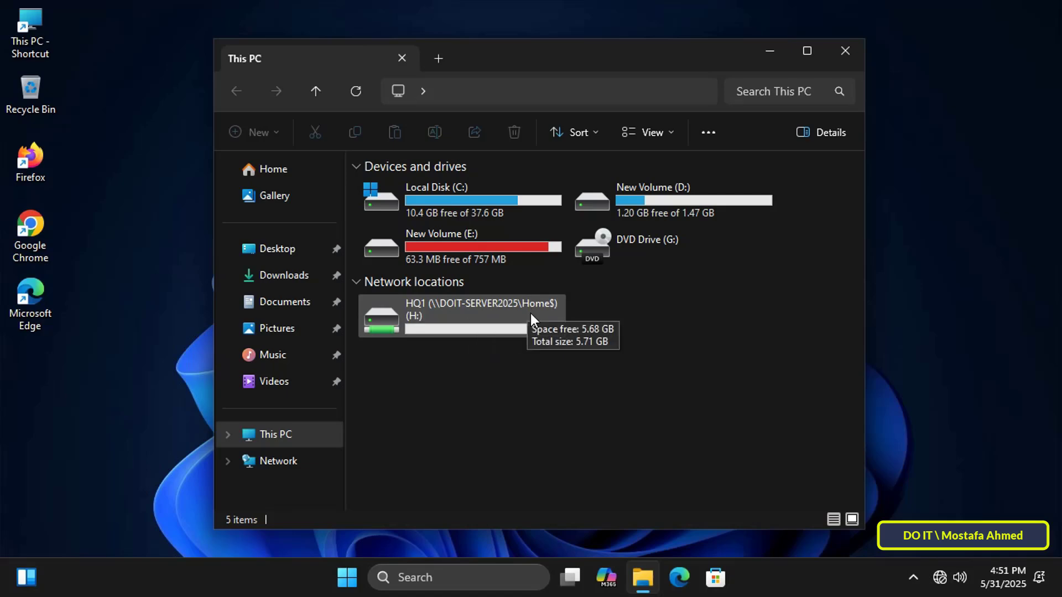
{"action": "double_click", "coordinate": [530, 313]}
{"action": "right_click", "coordinate": [590, 278]}
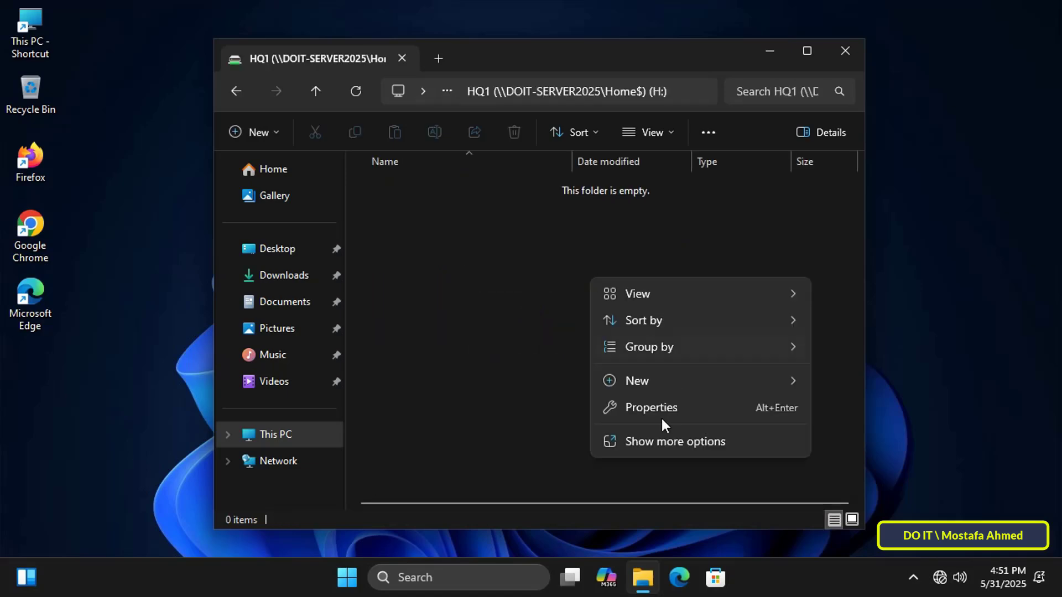
{"action": "mouse_move", "coordinate": [646, 383]}
{"action": "left_click", "coordinate": [848, 380]}
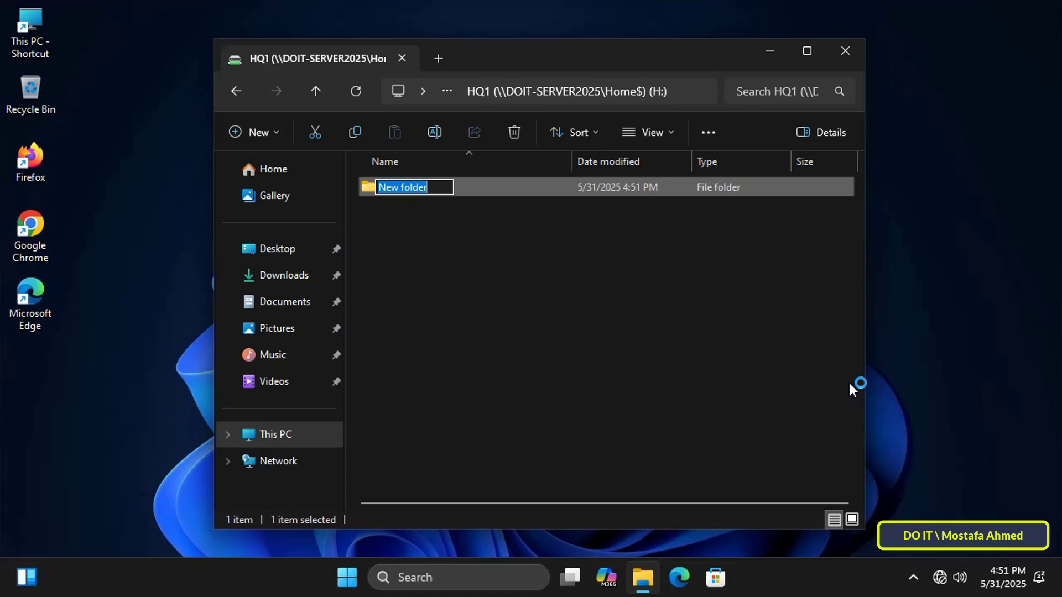
{"action": "type", "text": "hq1"}
{"action": "key", "text": "Return"}
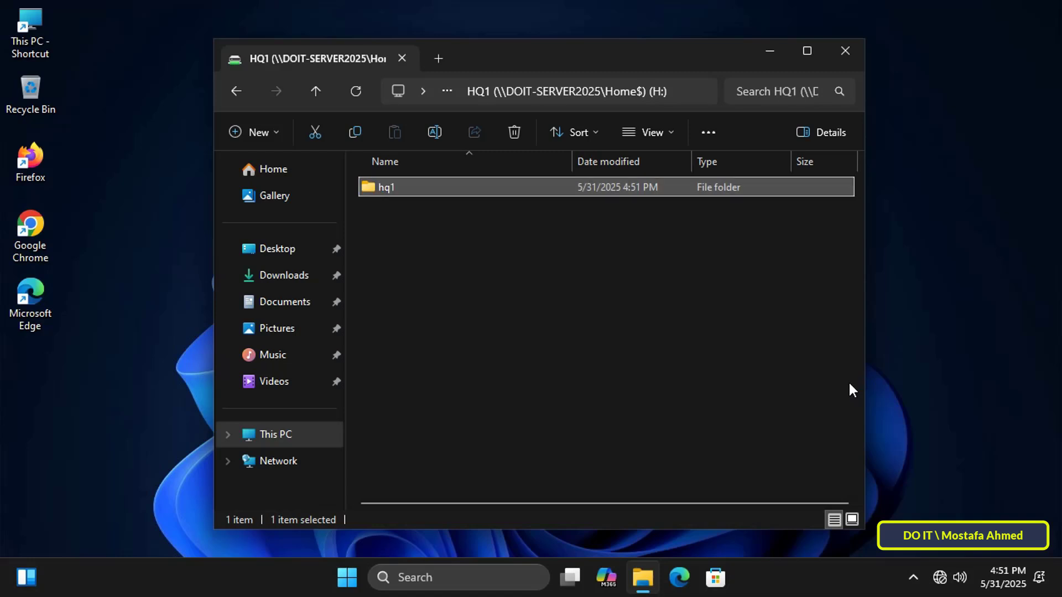
- Add a new text document to the H: drive
{"action": "right_click", "coordinate": [623, 356]}
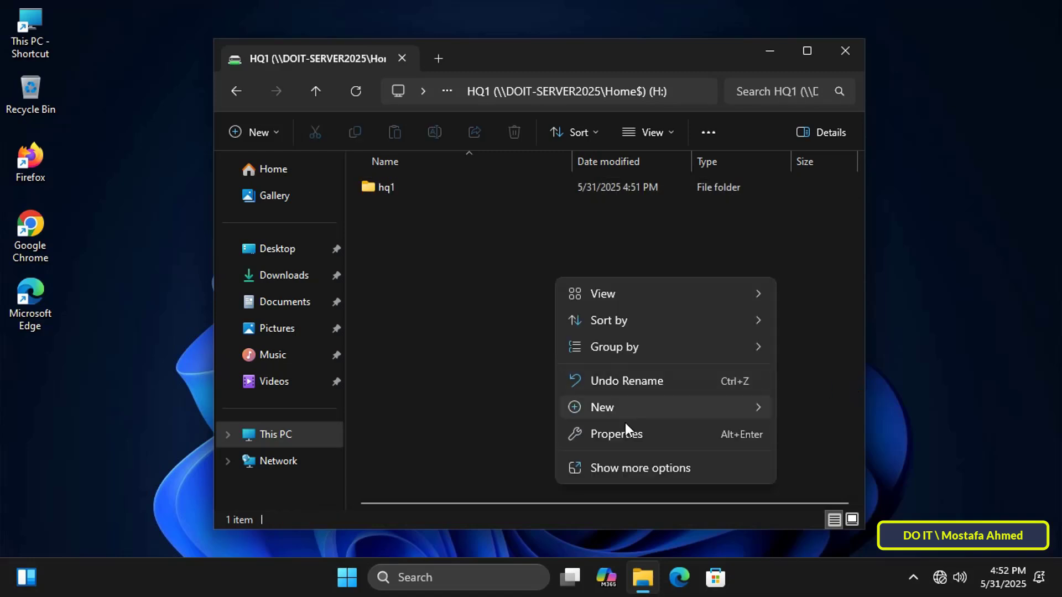
{"action": "mouse_move", "coordinate": [622, 409]}
{"action": "left_click", "coordinate": [817, 486]}
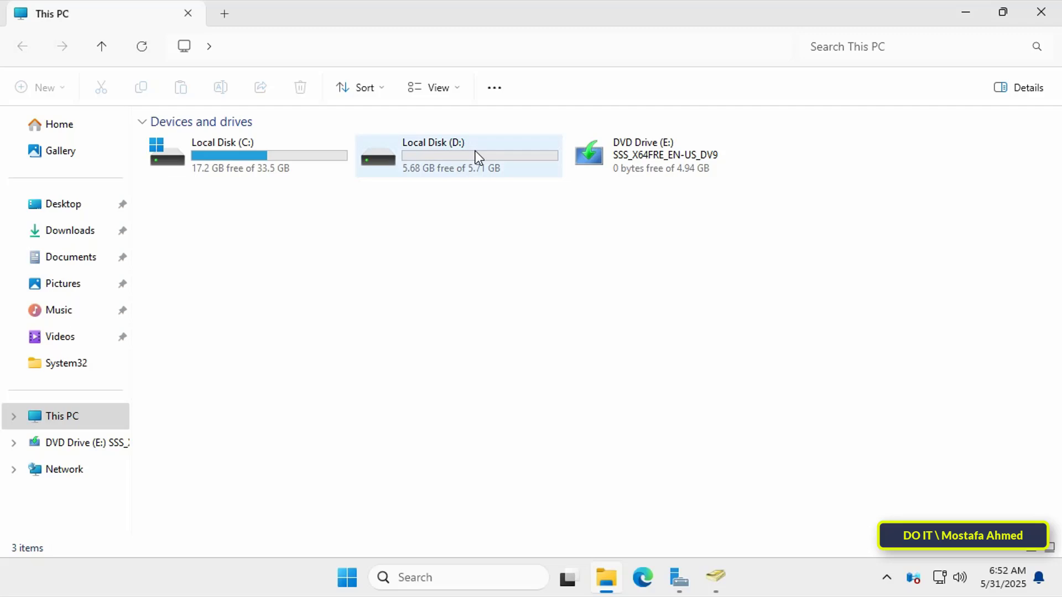
- Confirm D:\HomeFolder\HQ1 on the server holds hq1 and New Text Document, then close Explorer
{"action": "double_click", "coordinate": [475, 149]}
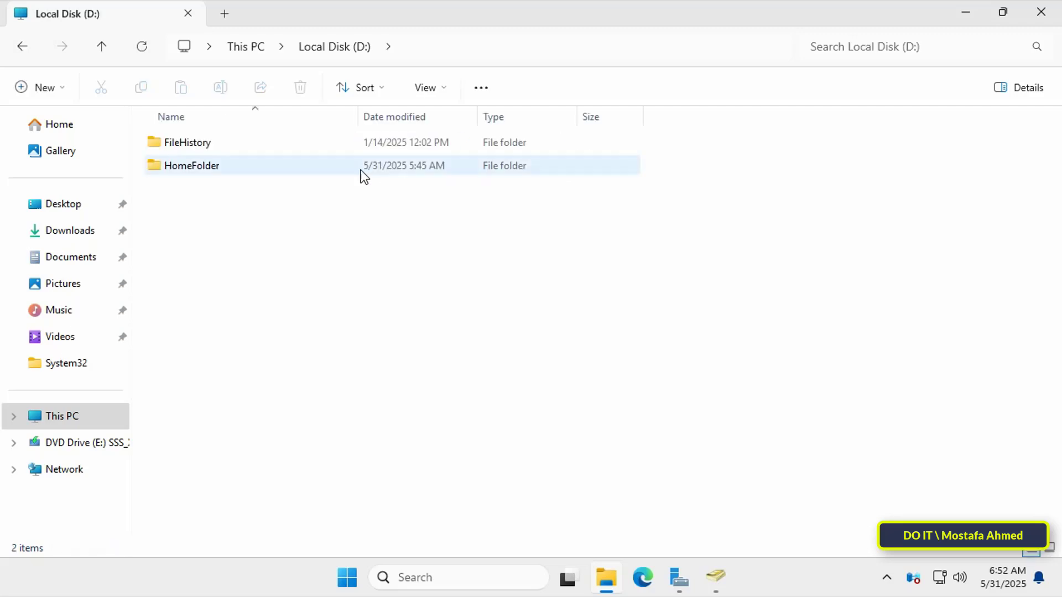
{"action": "double_click", "coordinate": [208, 170]}
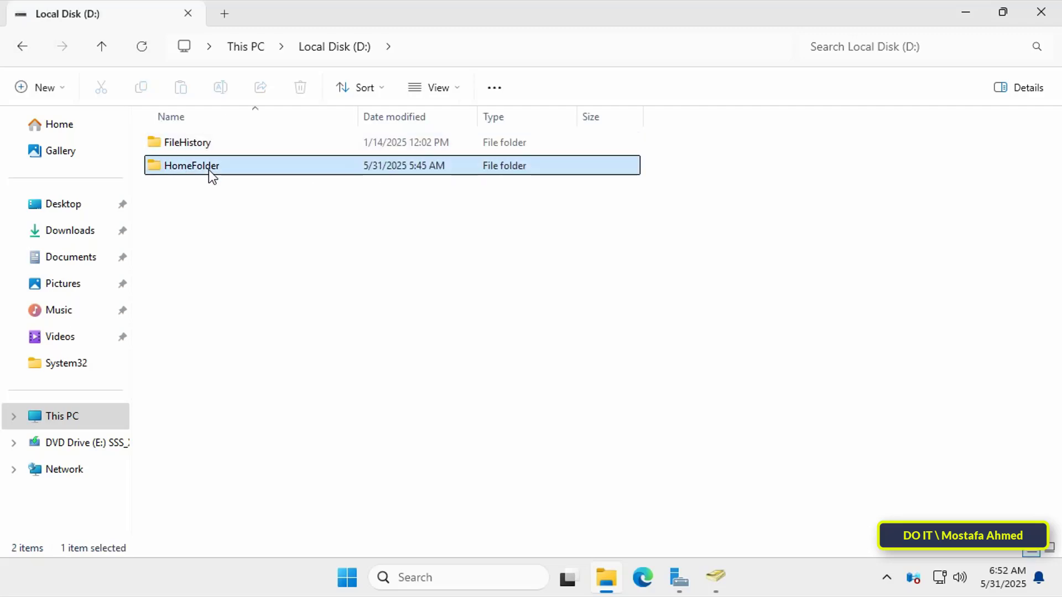
{"action": "double_click", "coordinate": [194, 145]}
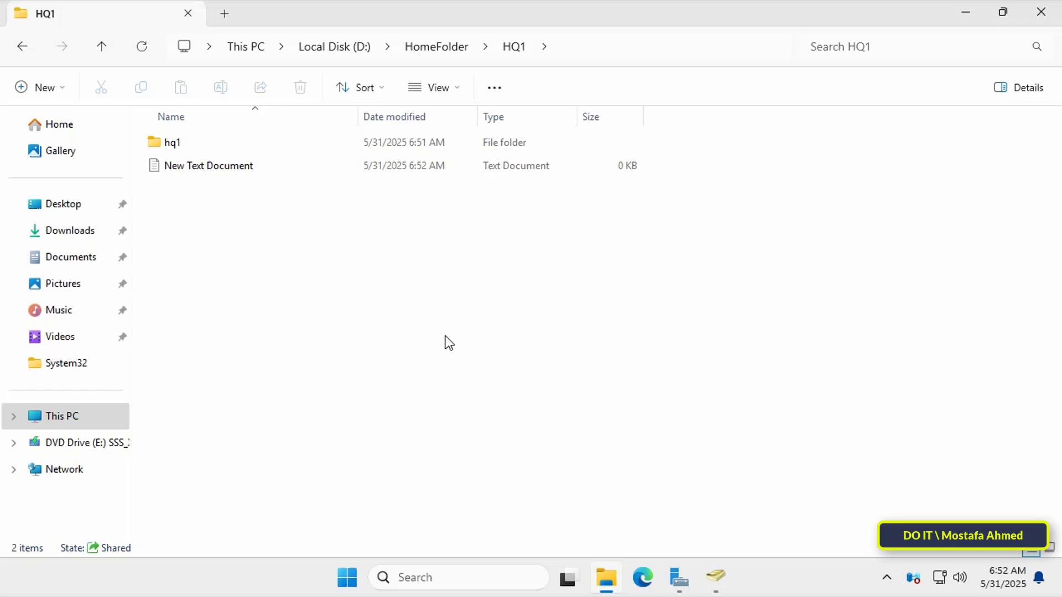
{"action": "left_click", "coordinate": [1041, 12]}
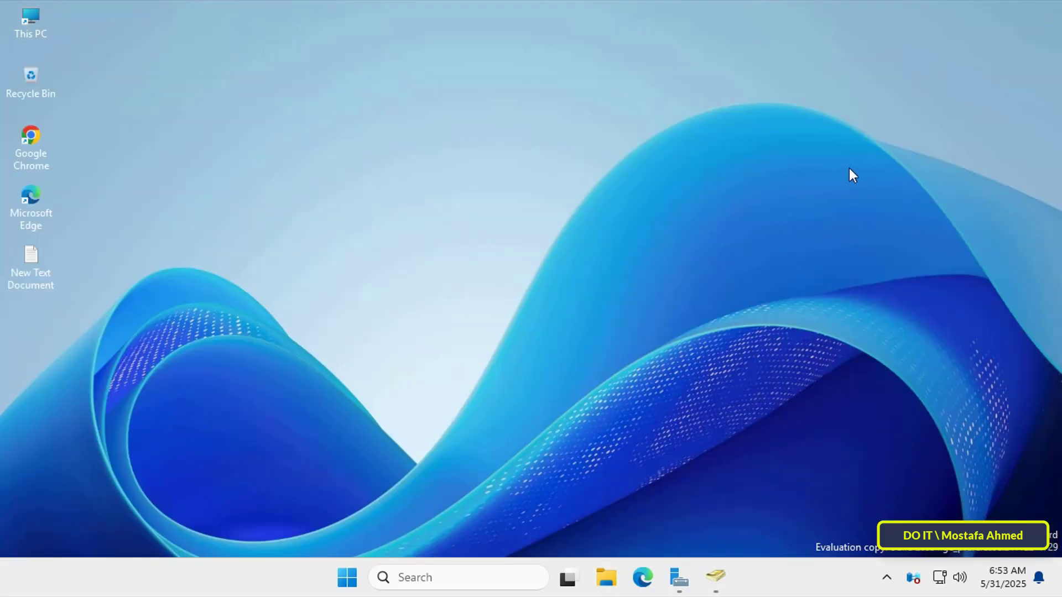